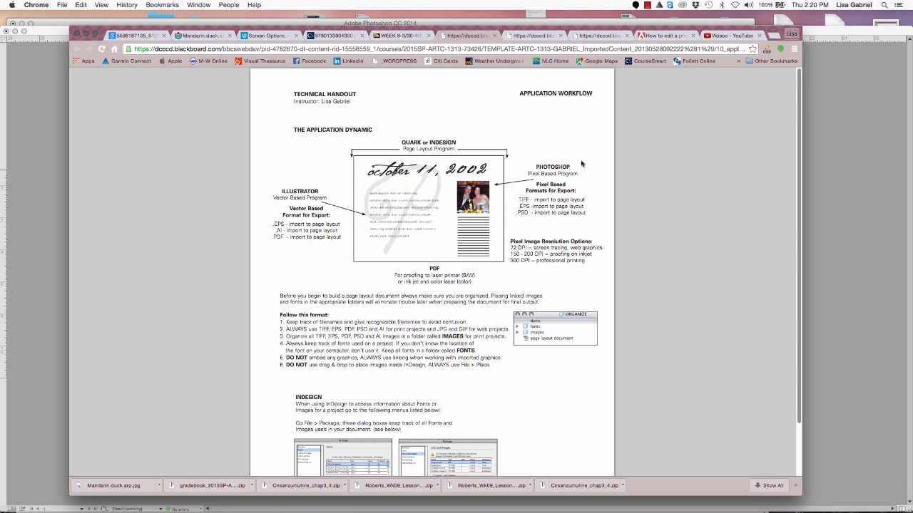
Examine the Photoshop export formats and the pixel image resolution options in the Application Workflow handout
left_click_drag(516, 198, 587, 215)
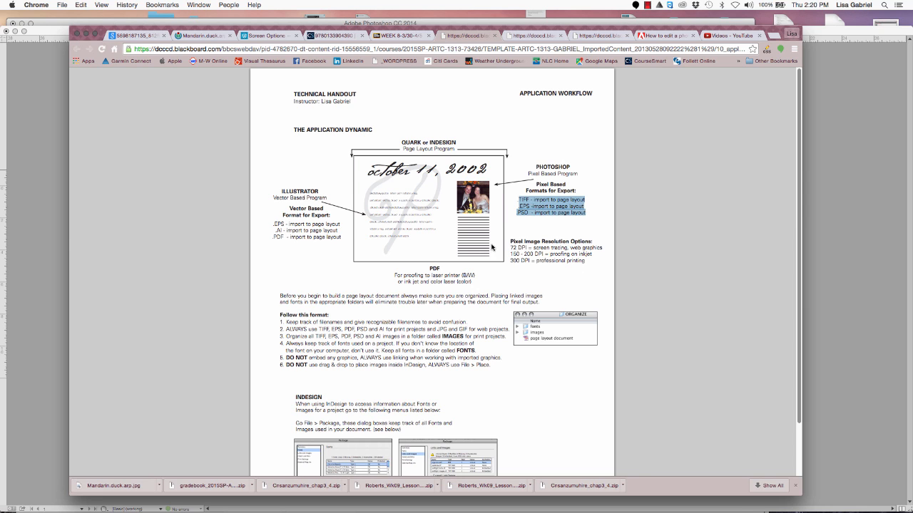
left_click_drag(509, 241, 591, 255)
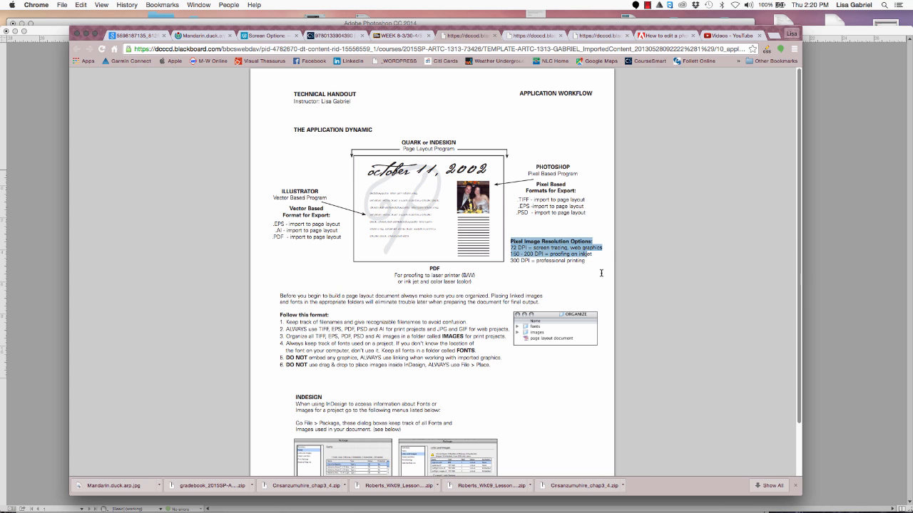
left_click(543, 261)
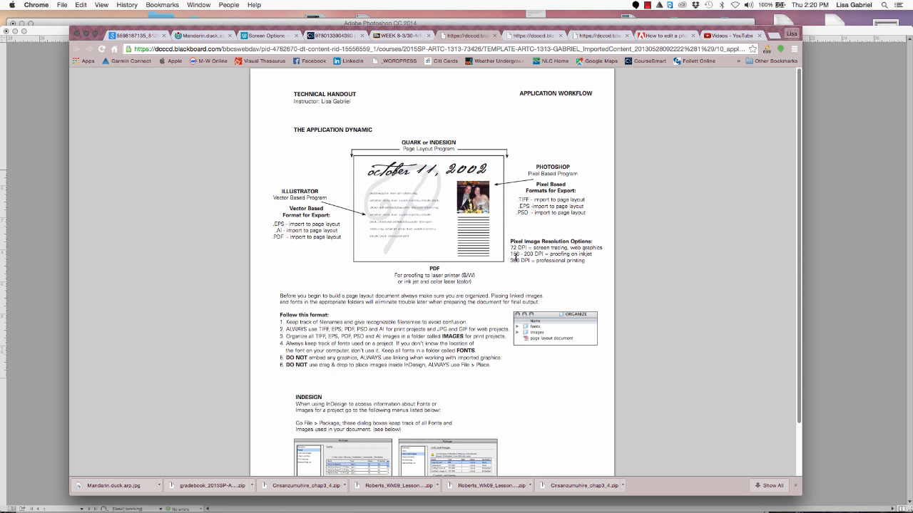
left_click_drag(511, 254, 592, 255)
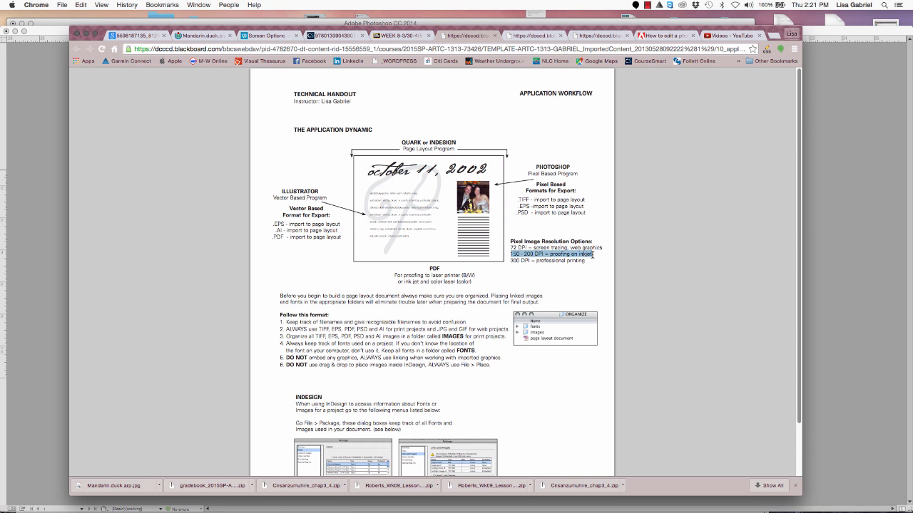
left_click(521, 254)
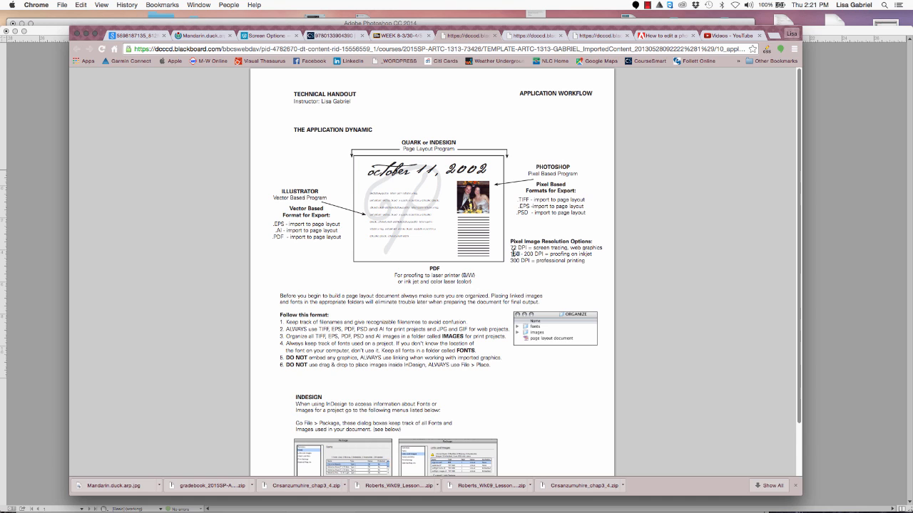
double_click(513, 254)
double_click(528, 254)
left_click(532, 254)
left_click_drag(594, 92, 520, 94)
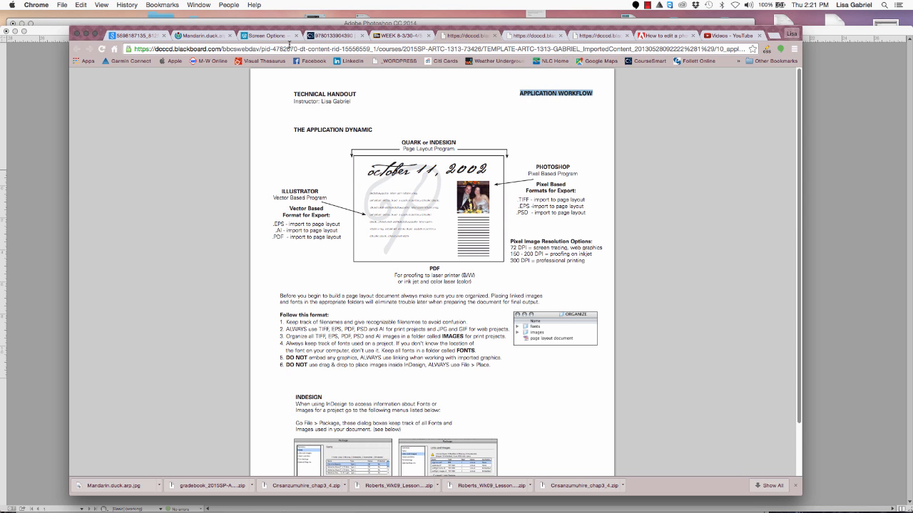
Switch to the masking layout in InDesign and collapse the Links panel
key("super+Tab")
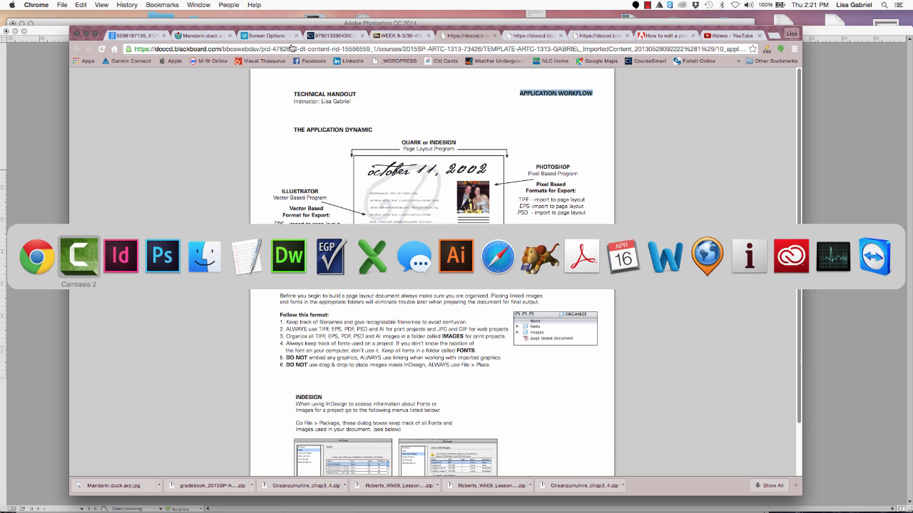
key("super+Tab")
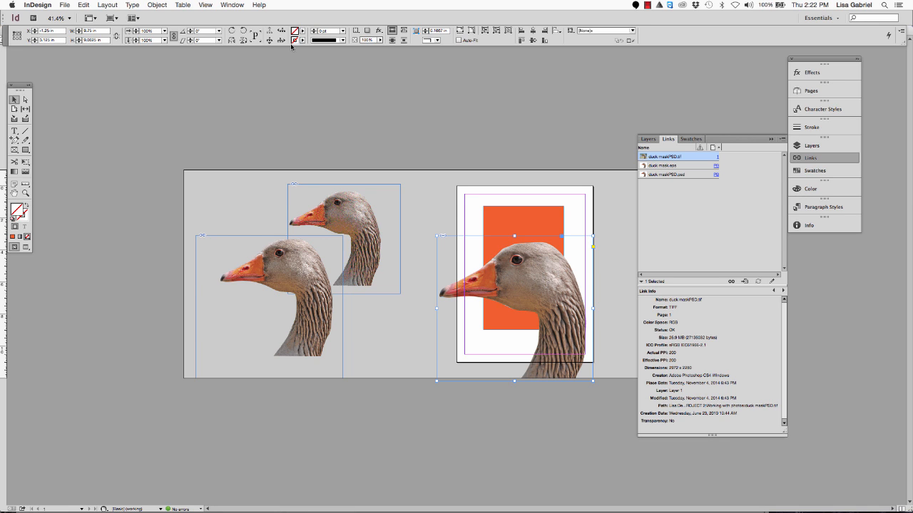
key("super+0")
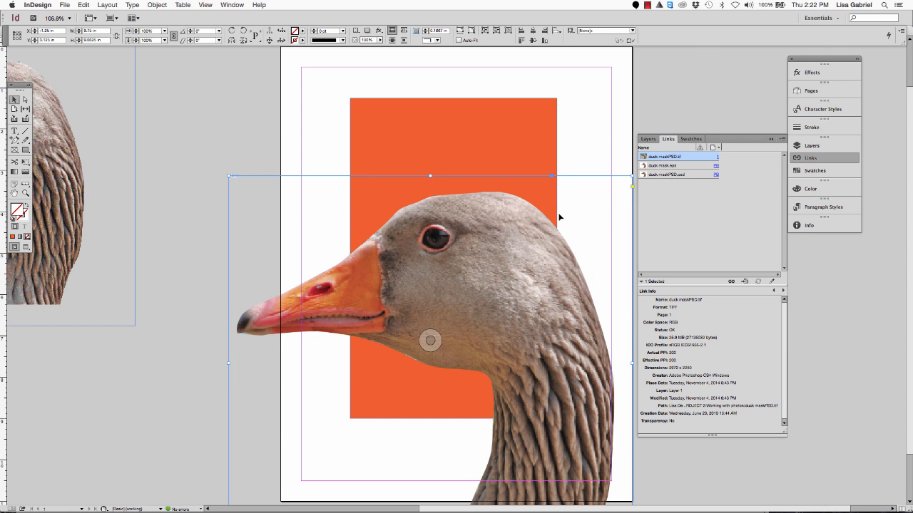
left_click(771, 140)
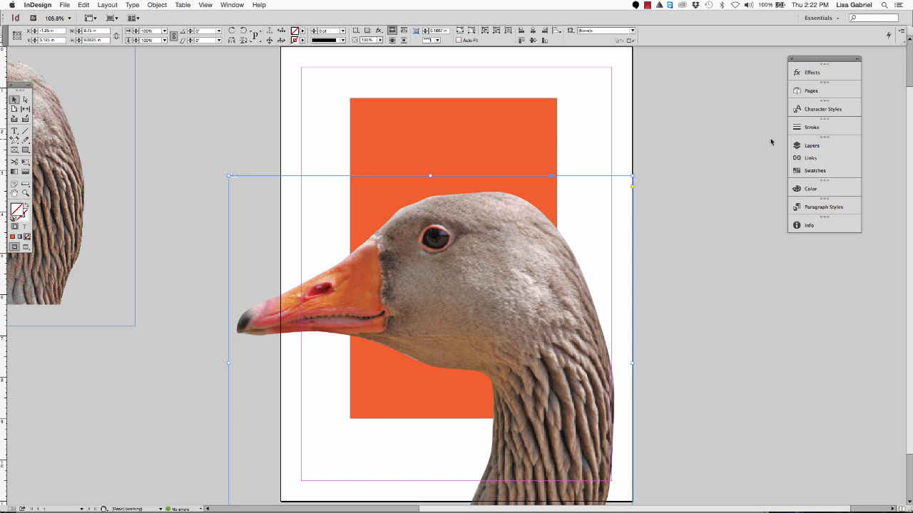
key("super+minus")
key("super+minus")
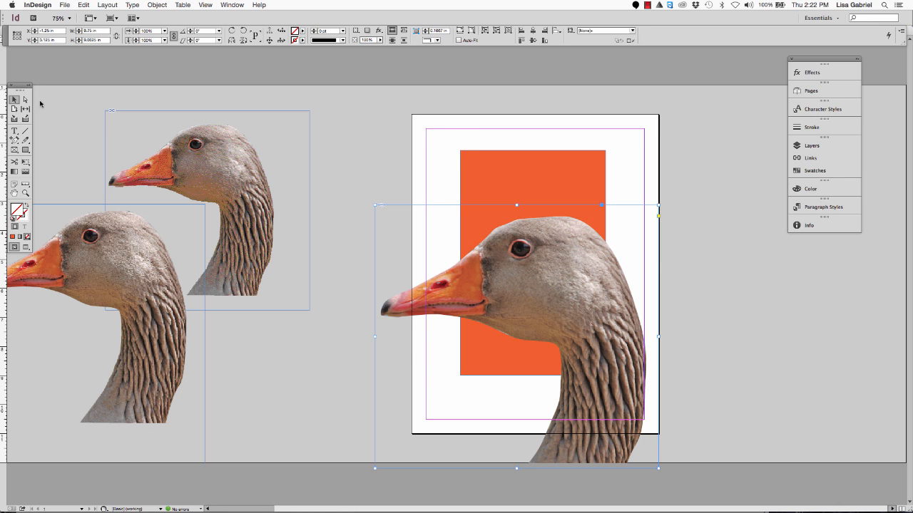
left_click(505, 172)
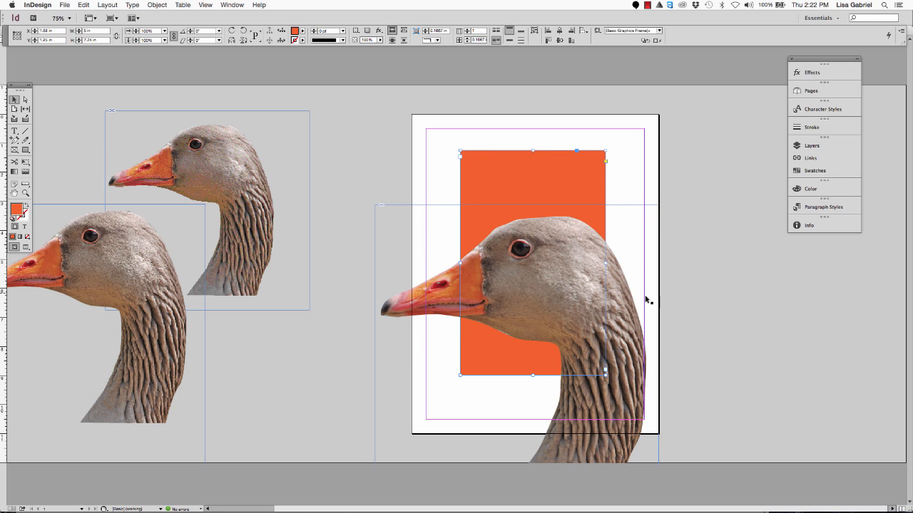
left_click(629, 328)
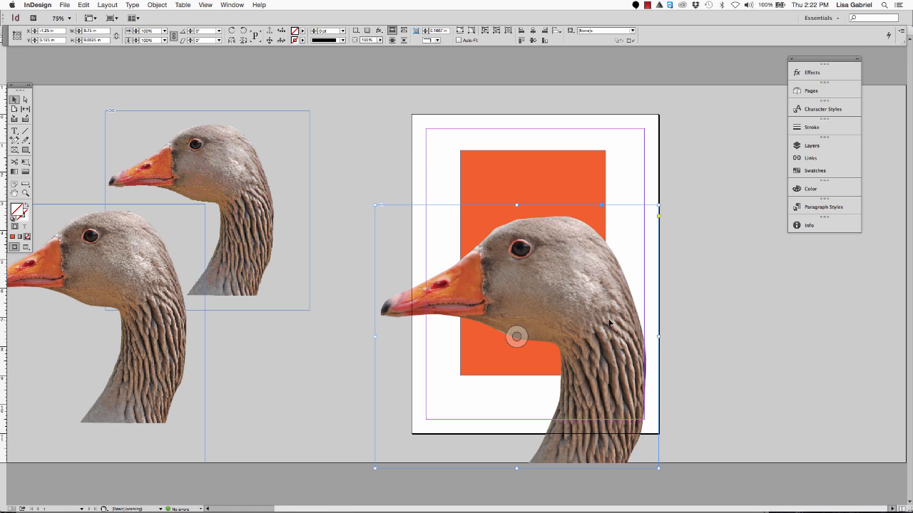
left_click(64, 5)
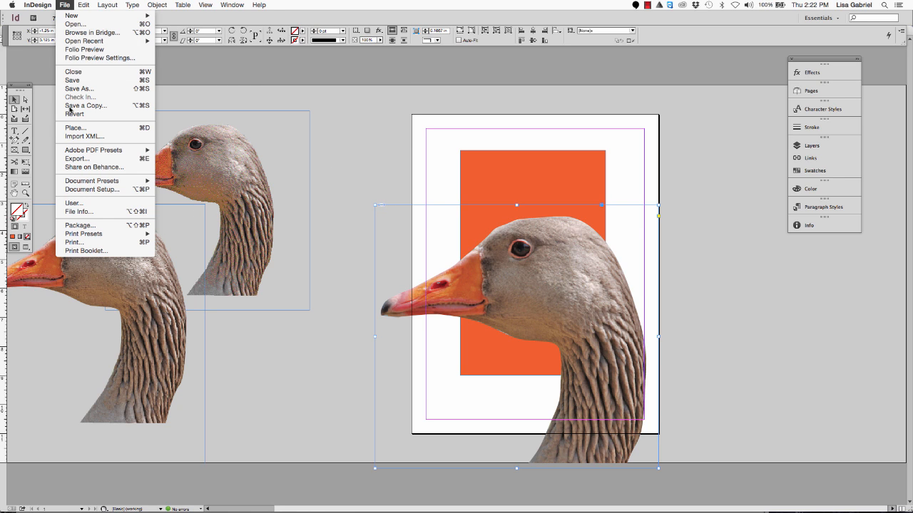
left_click(84, 128)
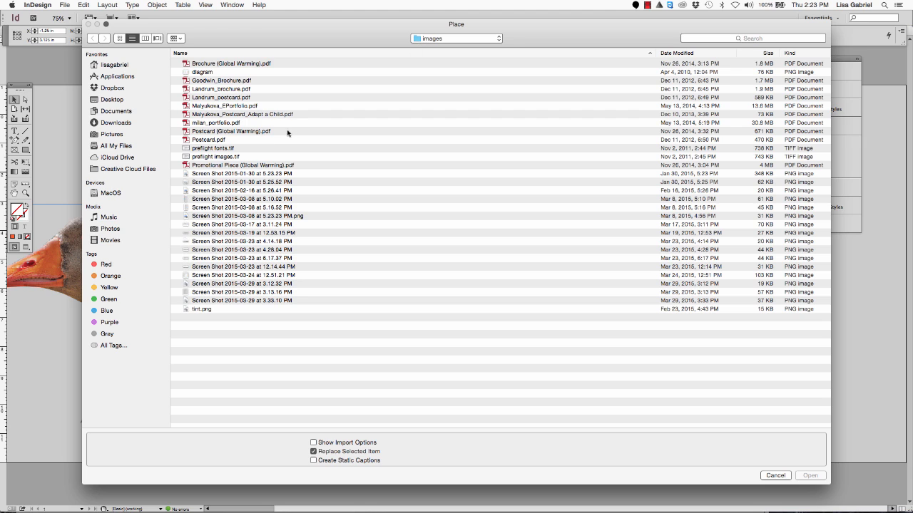
left_click(111, 194)
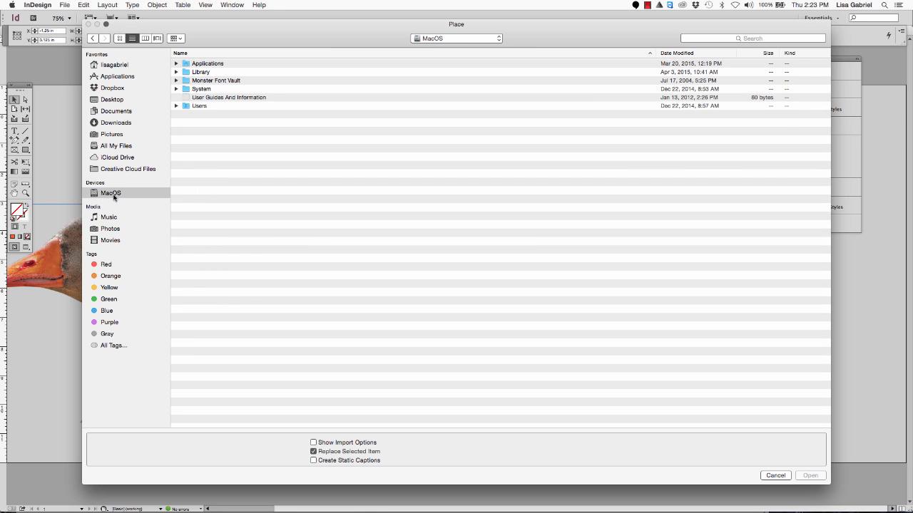
left_click(121, 102)
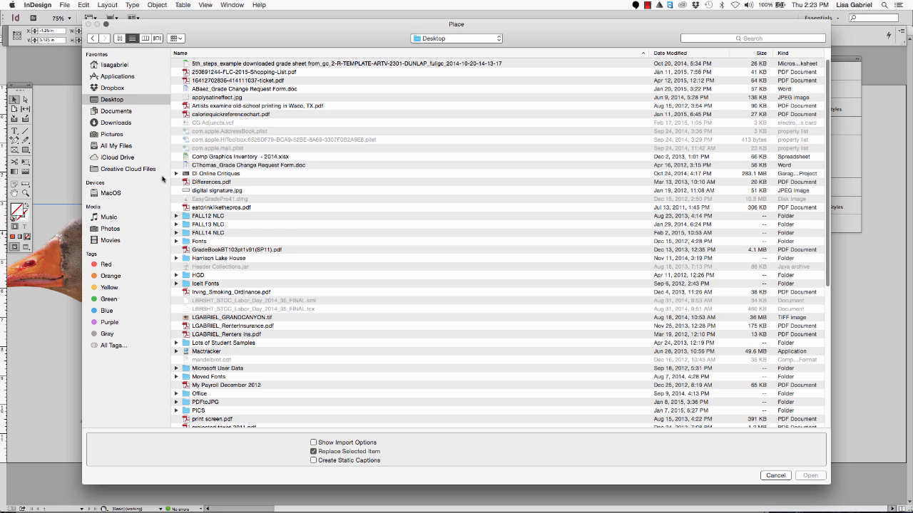
left_click(779, 476)
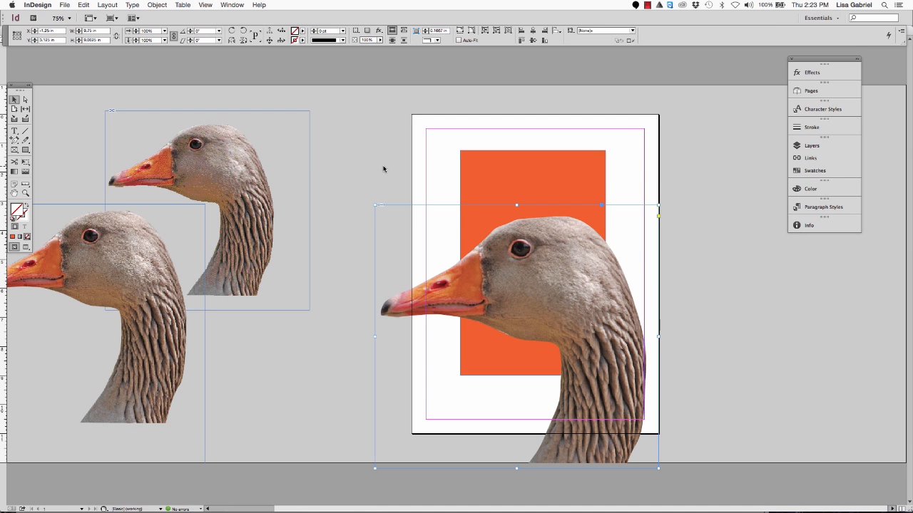
Switch to Finder to check Mandarin.duck.arp.jpg in the images folder of Working with photos, and return to InDesign
key("super+Tab")
key("super+Tab")
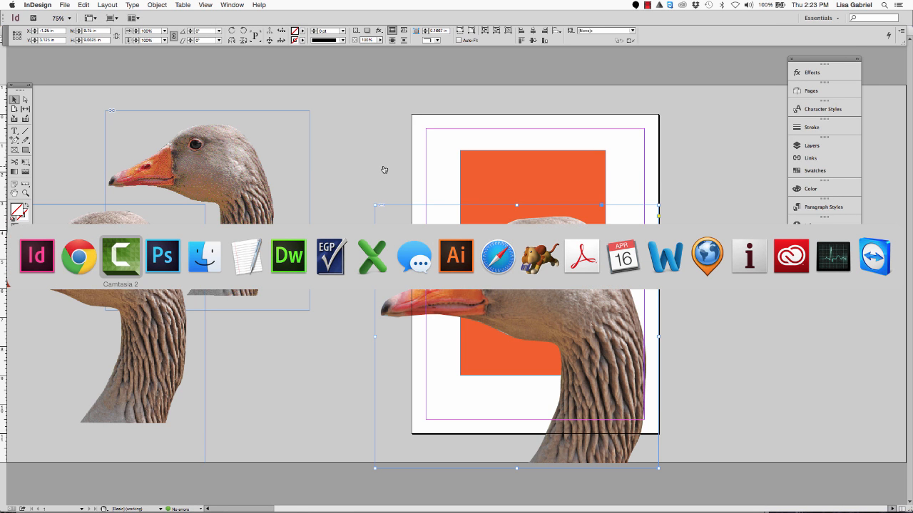
key("super+Tab")
key("super+Tab")
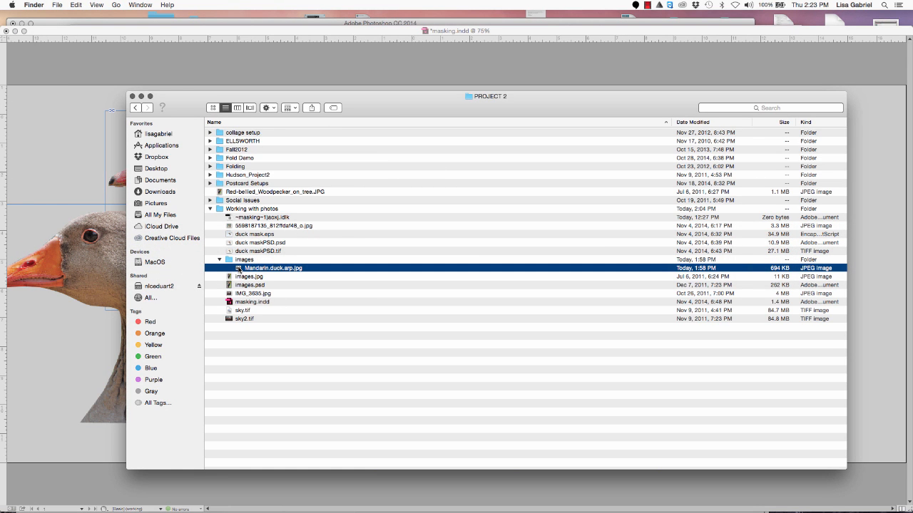
right_click(239, 269)
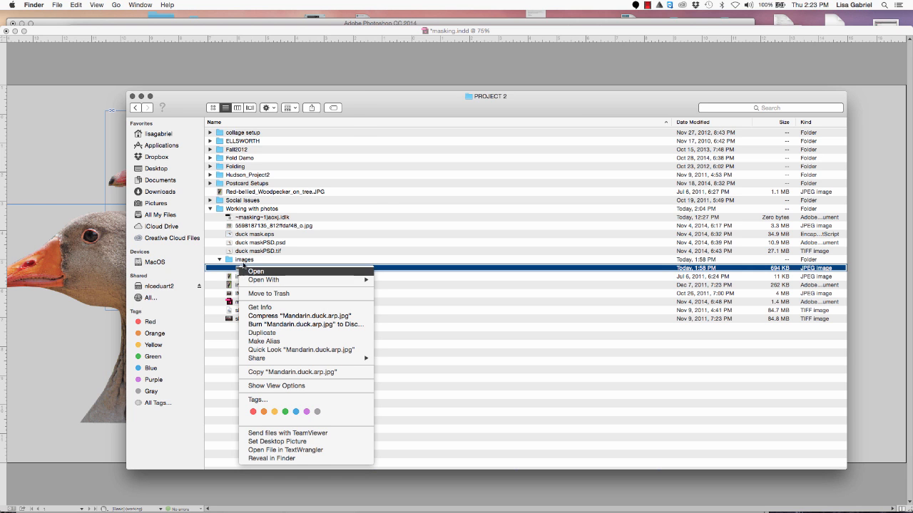
left_click(378, 111)
left_click(401, 86)
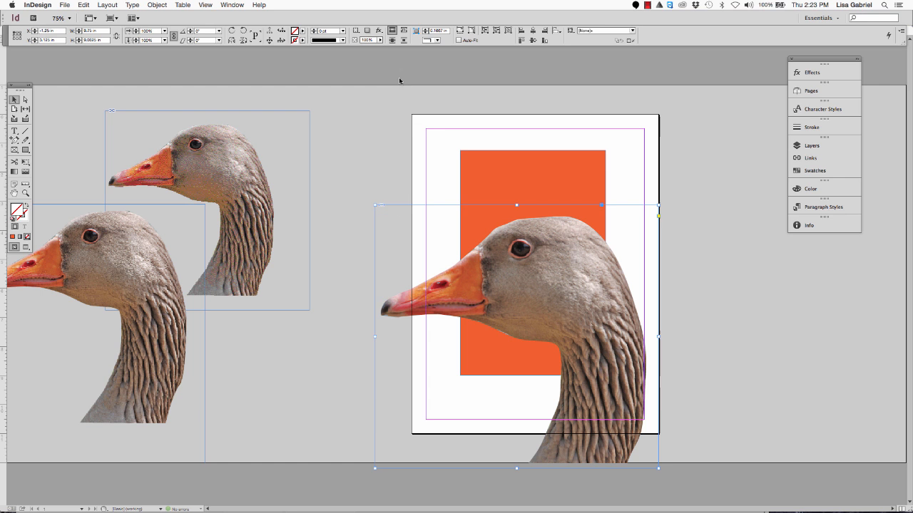
Try placing Mandarin.duck.arp.jpg from TEACHING MATERIALS' Working with photos images folder as a replacement for the selected goose image, and undo the placement
left_click(66, 5)
left_click(98, 129)
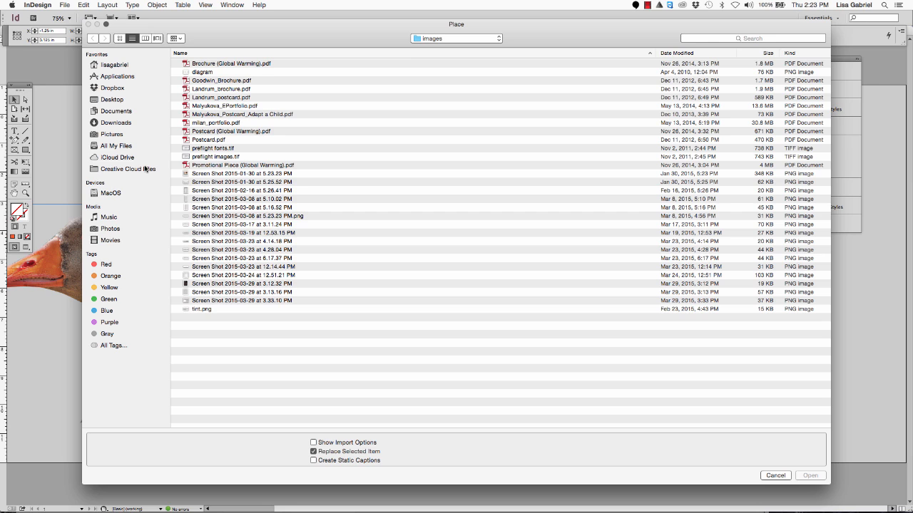
left_click(443, 39)
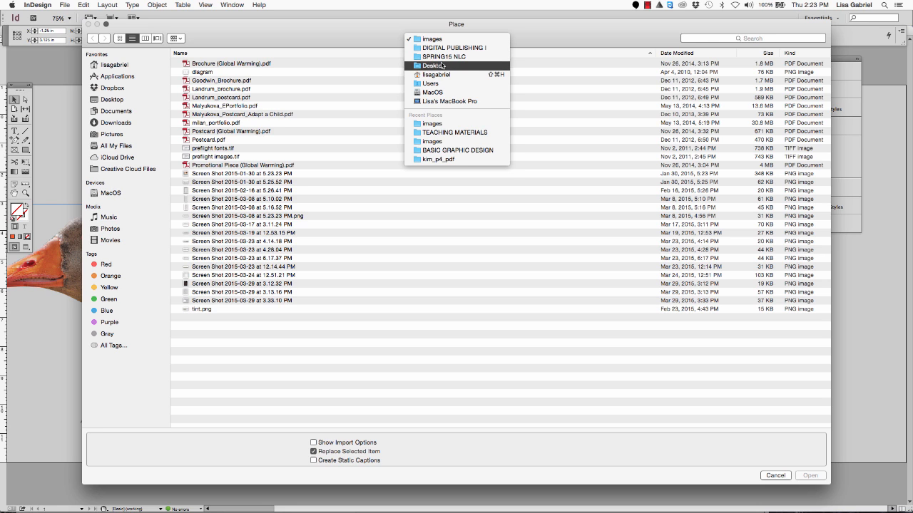
left_click(436, 92)
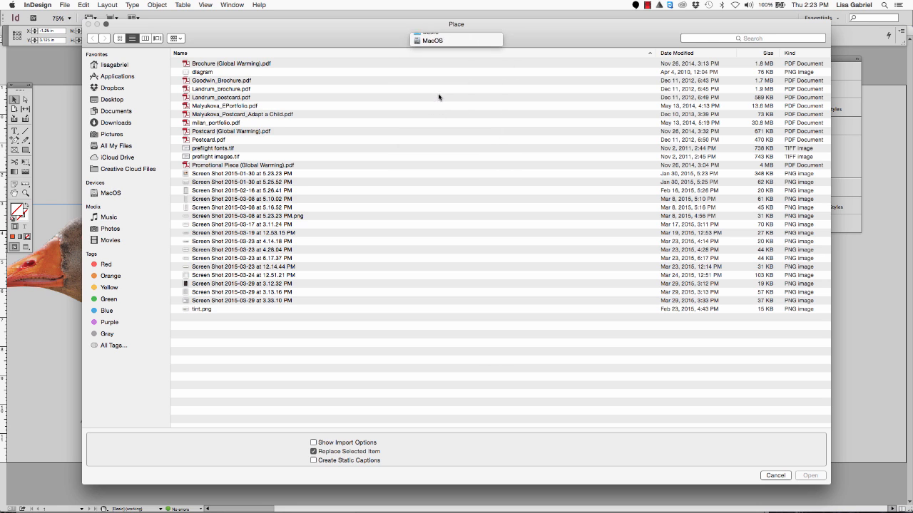
left_click(456, 38)
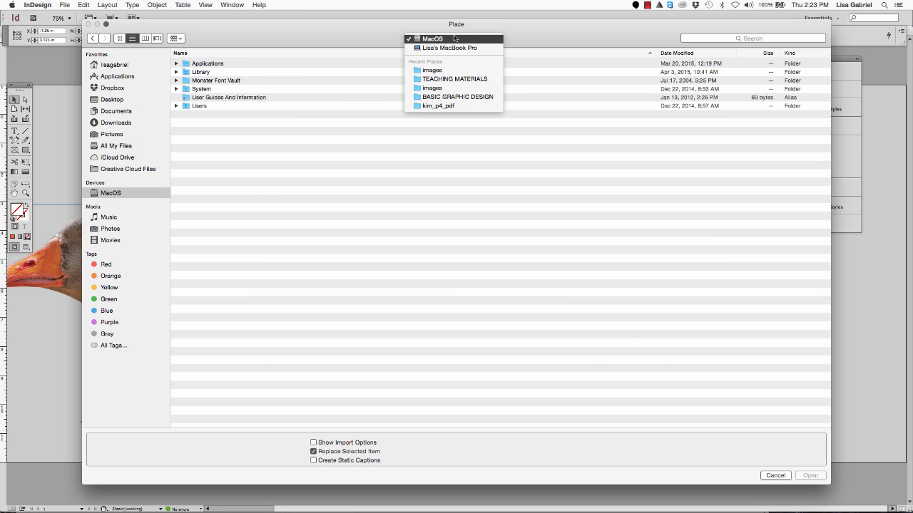
left_click(446, 79)
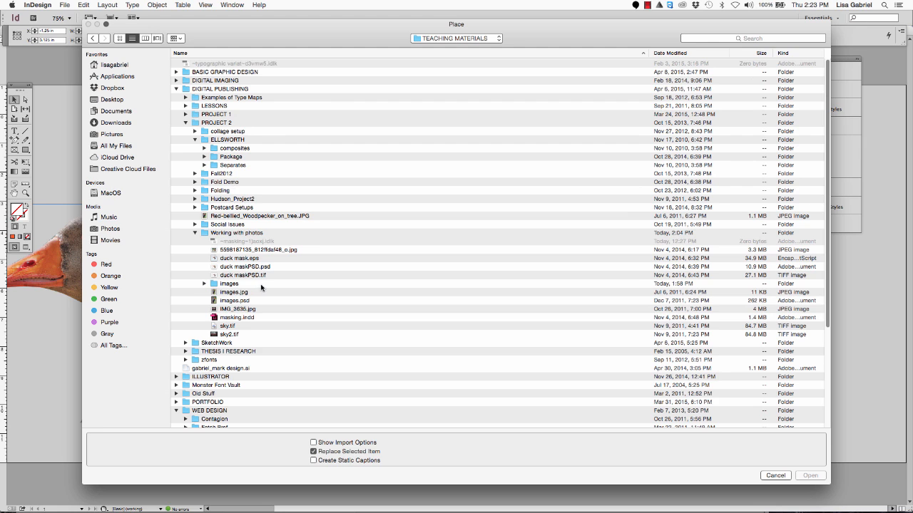
left_click(205, 283)
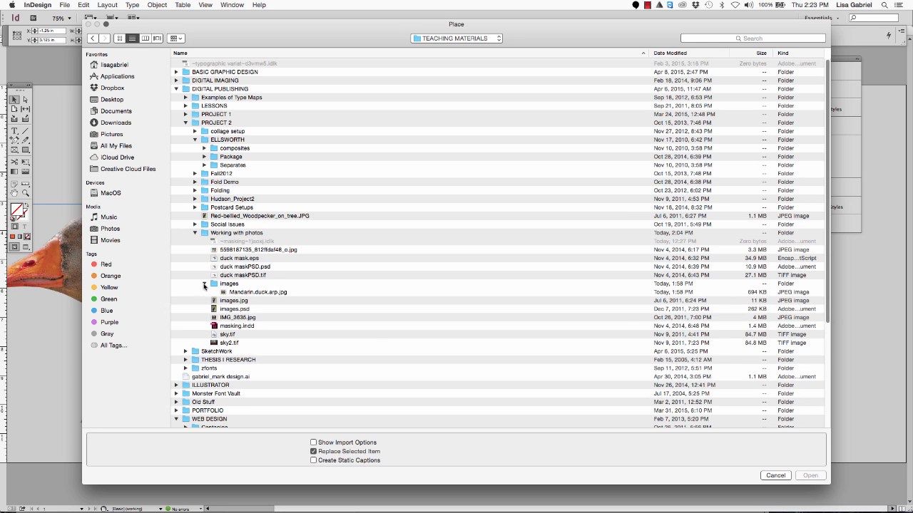
left_click(257, 295)
left_click(808, 476)
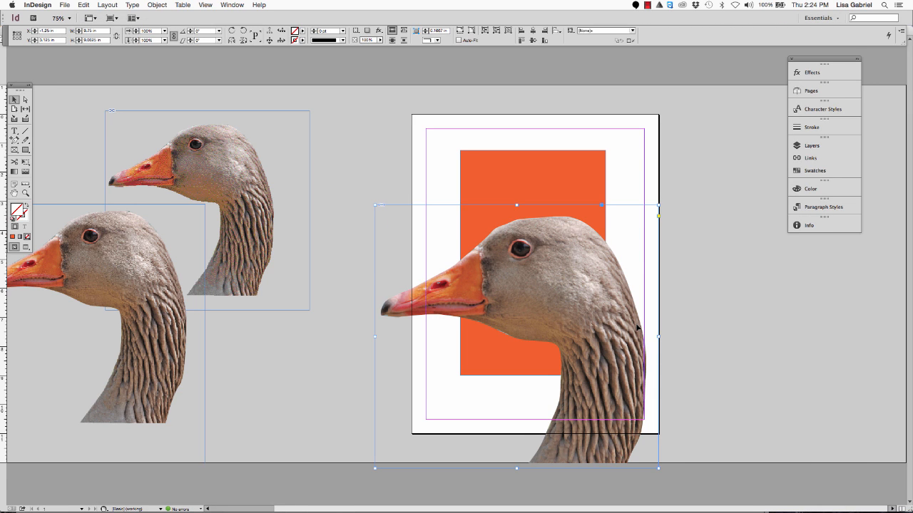
left_click(516, 336)
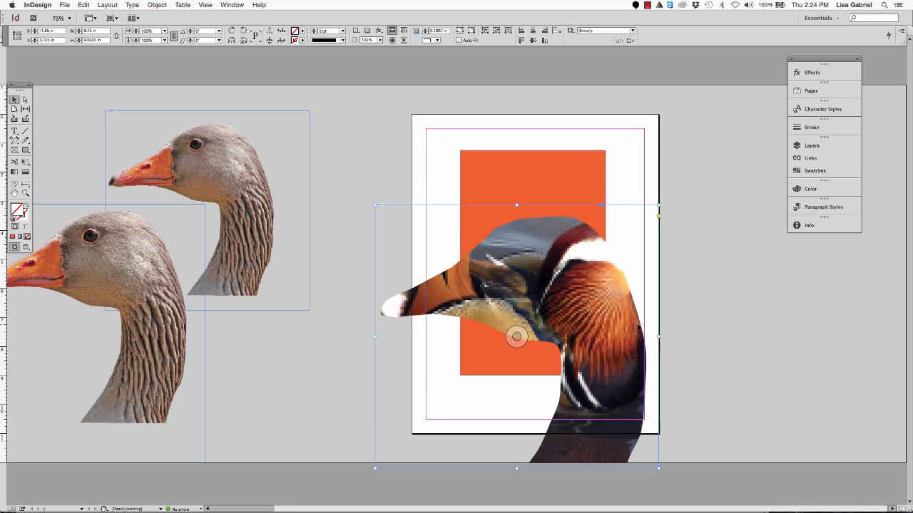
left_click(517, 336)
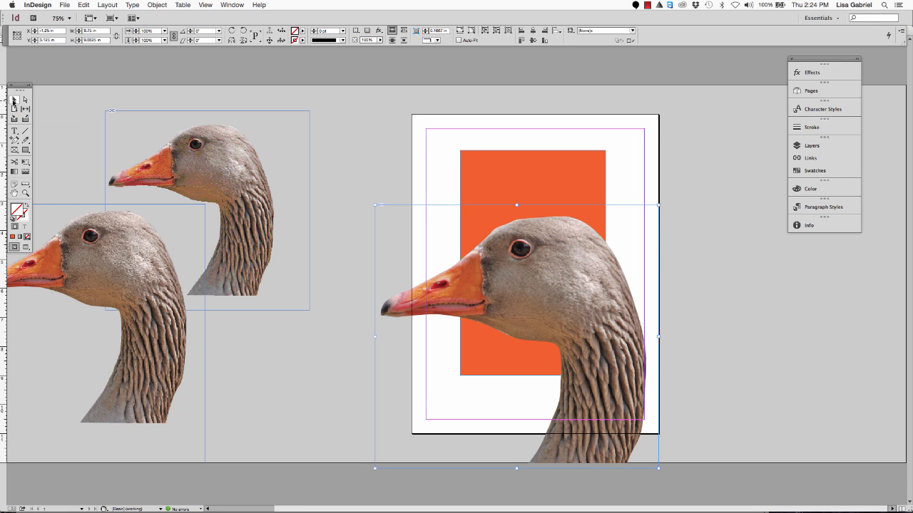
Move the large goose image partly off the page's right edge, to about X 4.04 in and Y 3.4 in
left_click(13, 100)
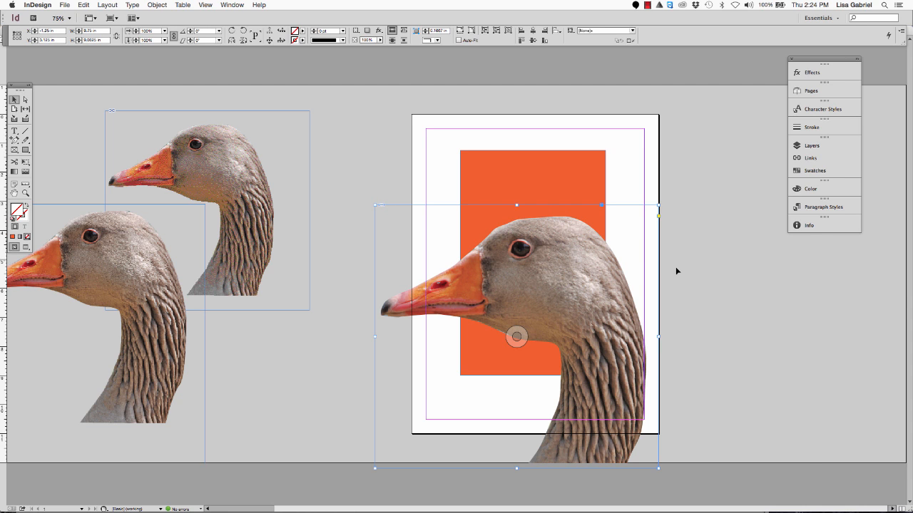
left_click_drag(676, 271, 695, 272)
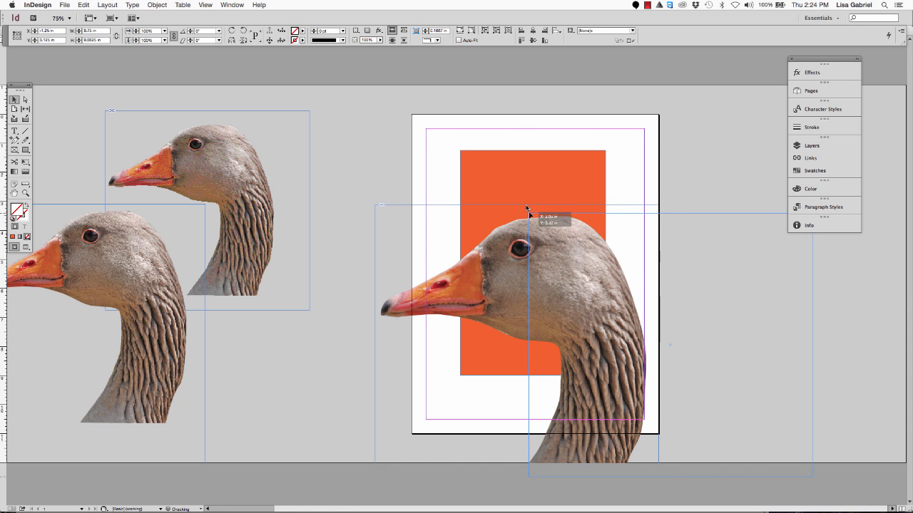
left_click_drag(526, 208, 527, 207)
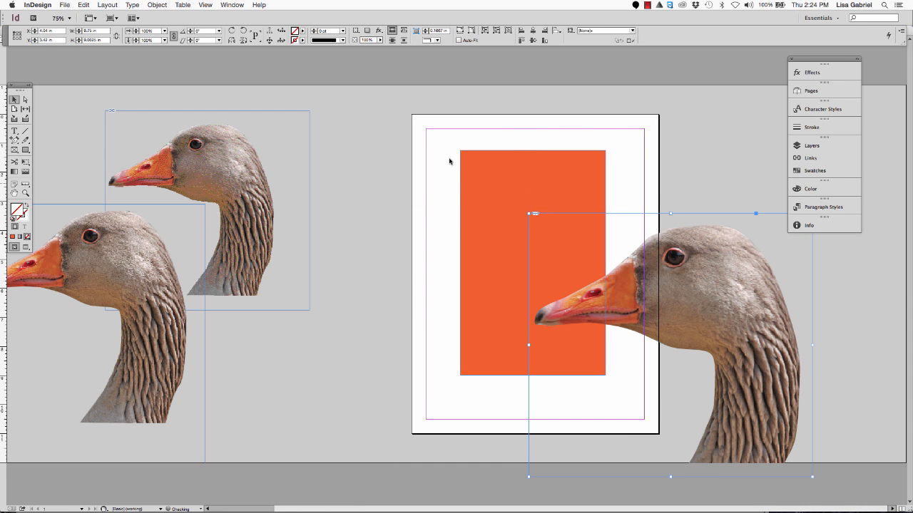
Place Mandarin.duck.arp.jpg as a new image and position it on the pasteboard between the small goose and the page
left_click(64, 5)
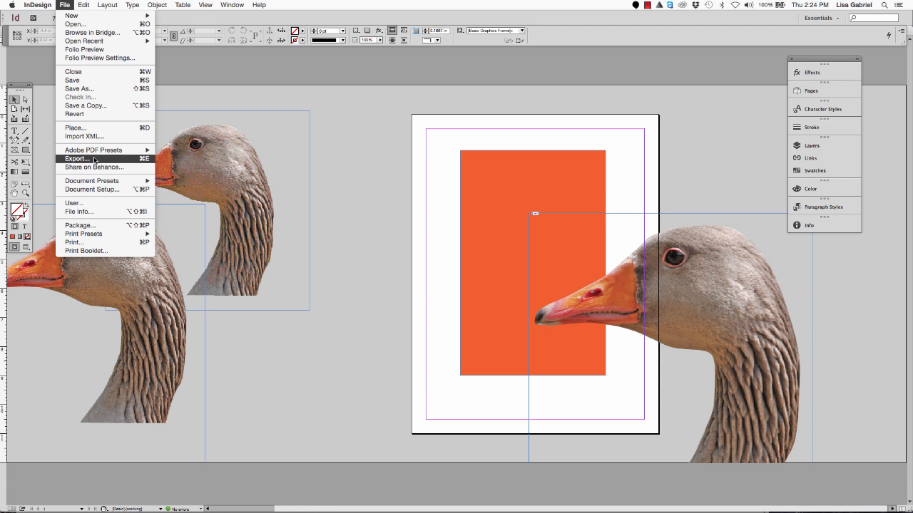
left_click(87, 129)
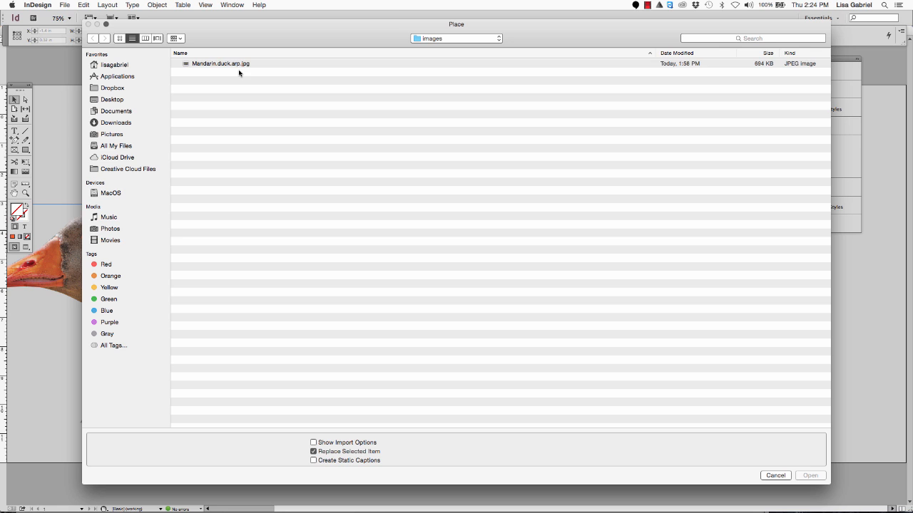
left_click(246, 65)
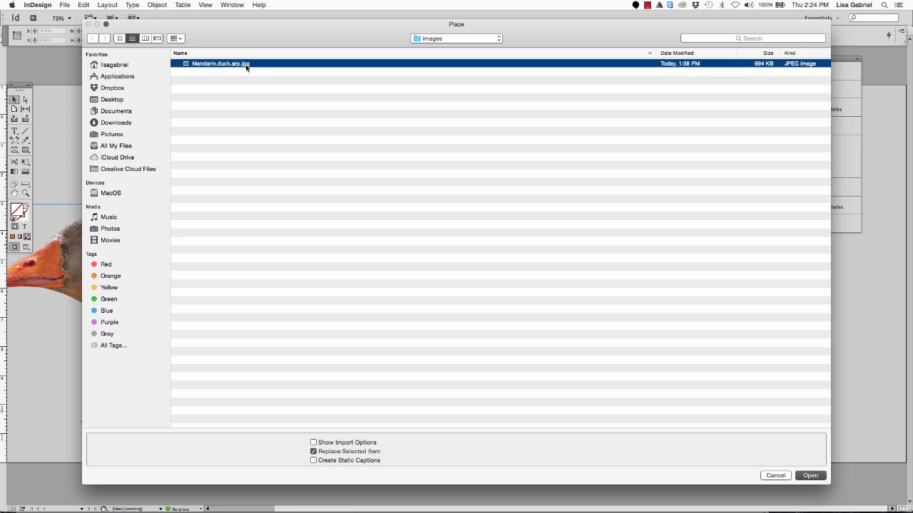
left_click(810, 476)
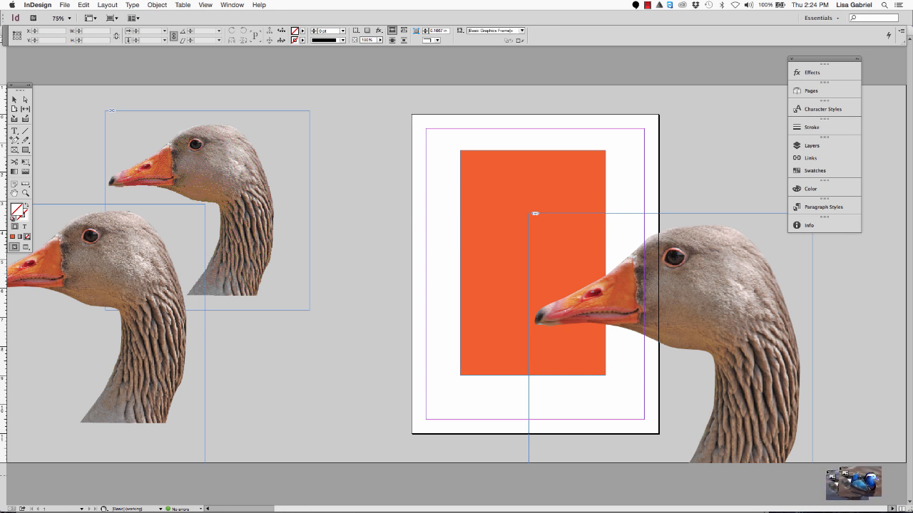
left_click(371, 184)
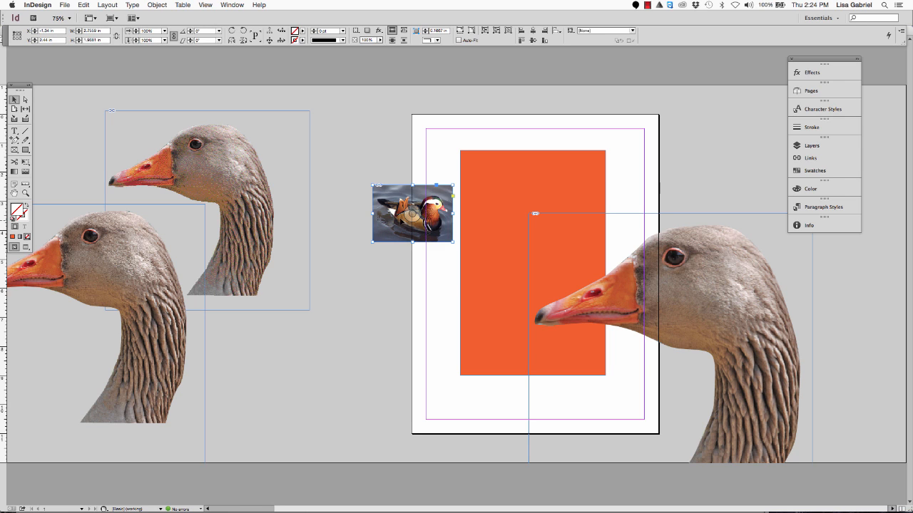
left_click_drag(394, 225, 456, 208)
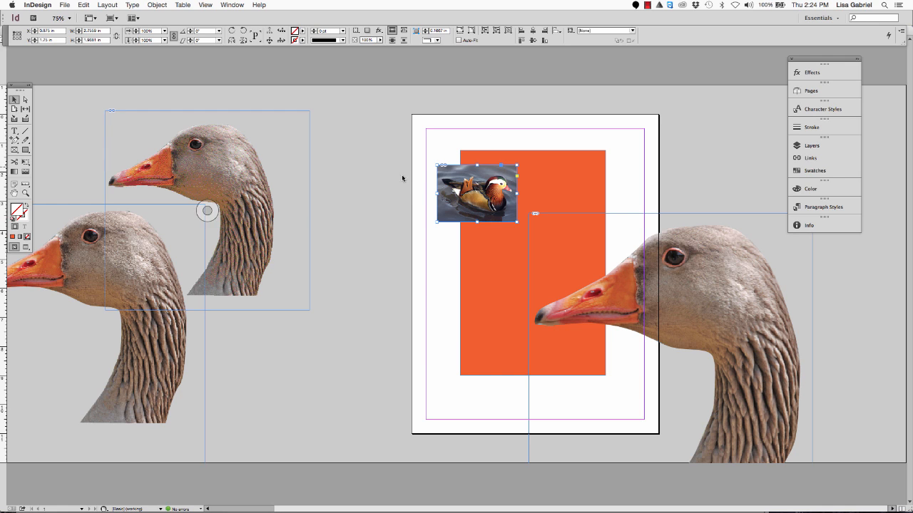
left_click_drag(463, 177, 336, 170)
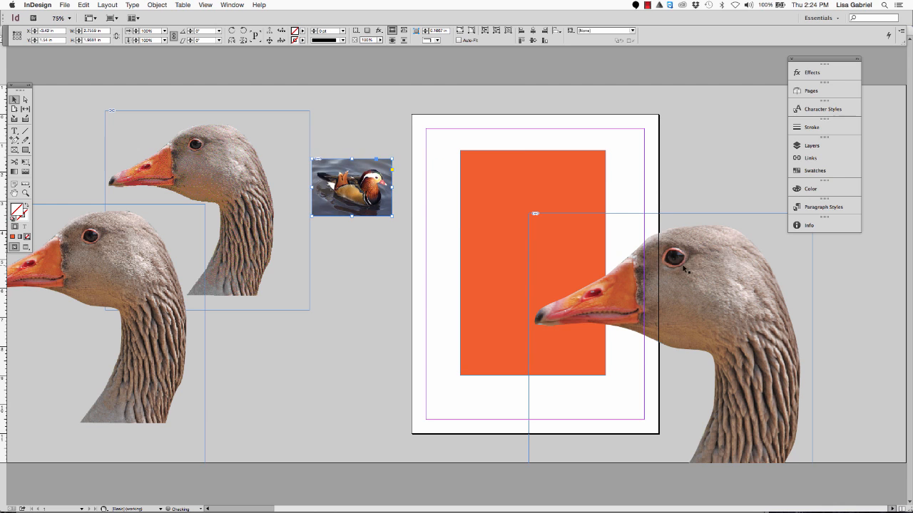
Move the large goose image over the page's orange rectangle, to about X -1.75 in and Y 2.28 in, and deselect it
left_click(703, 271)
left_click_drag(693, 277, 590, 247)
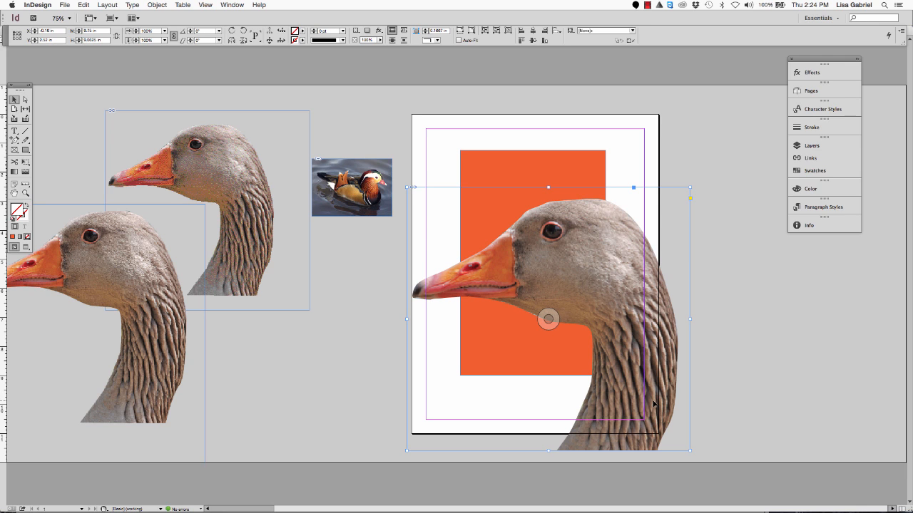
left_click_drag(625, 330, 579, 323)
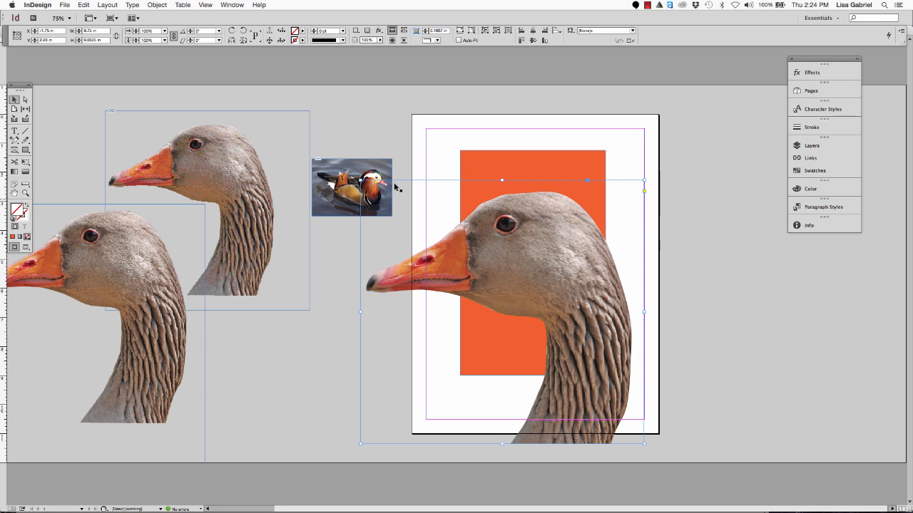
left_click(744, 304)
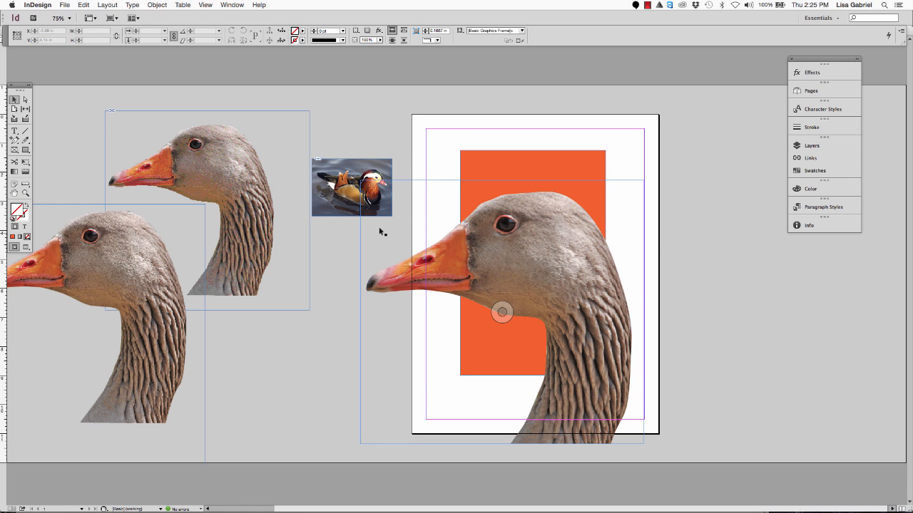
Move the duck image above the large goose, overlapping the page's upper-left corner at about X -1.9 in and Y -0.2 in
left_click(337, 184)
left_click_drag(336, 184, 477, 147)
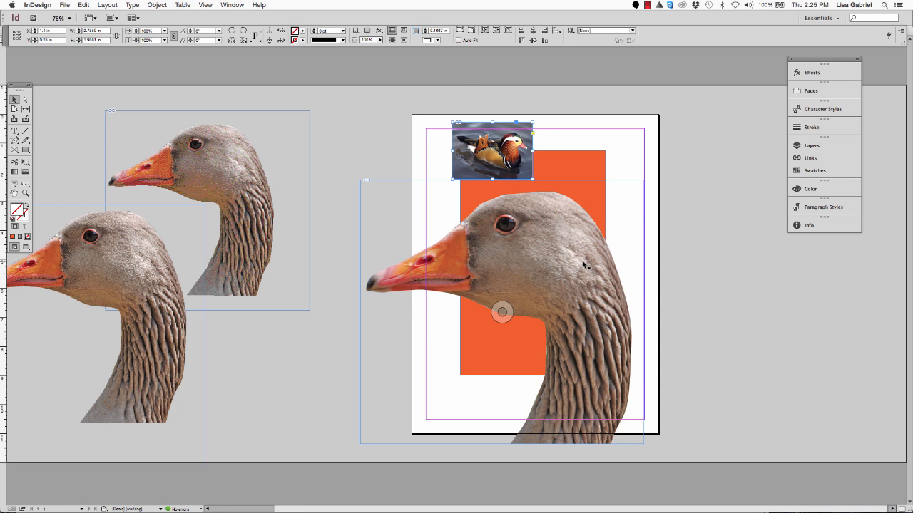
left_click_drag(463, 140, 366, 124)
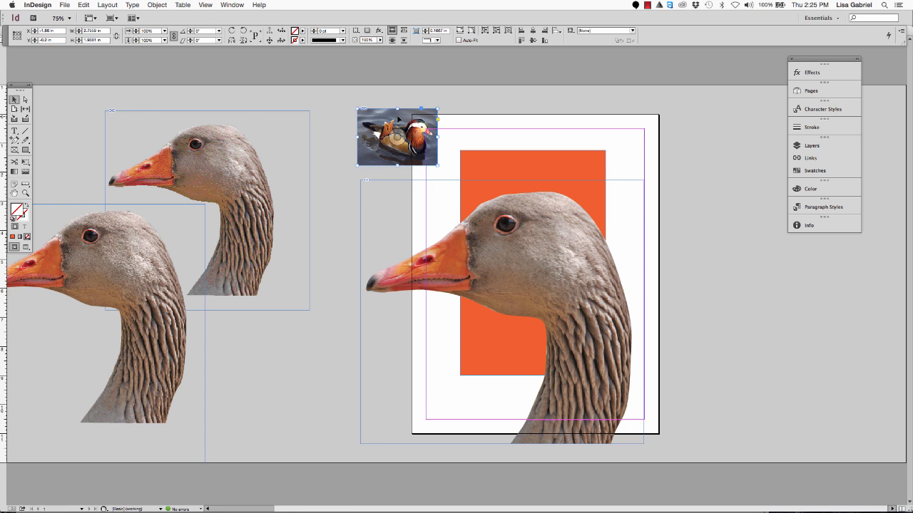
Switch to Chrome and view the pen tool mask and selection mask handouts, highlighting each one's title
key("super+Tab")
key("super+Tab")
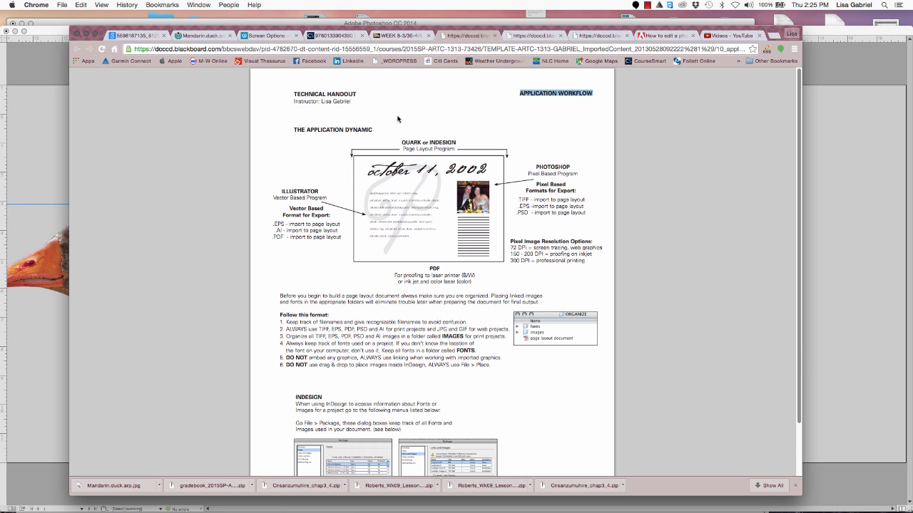
left_click(533, 36)
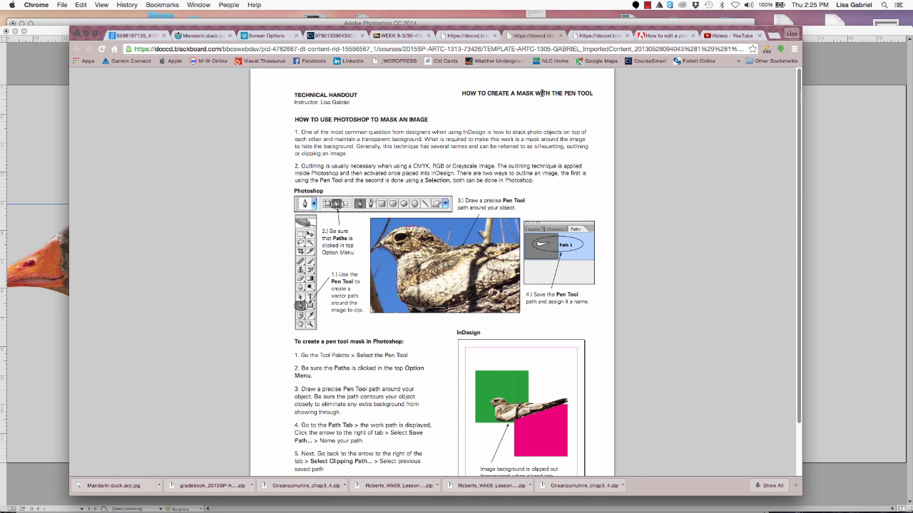
triple_click(584, 94)
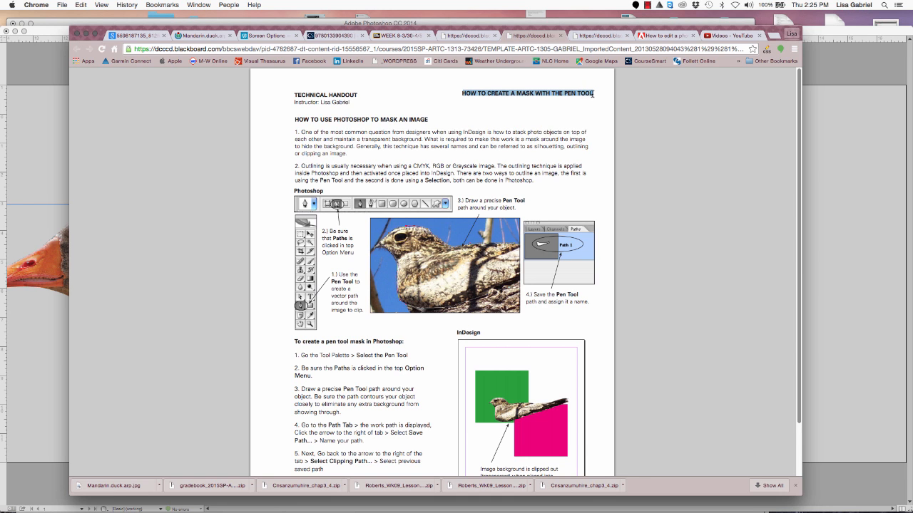
left_click(597, 37)
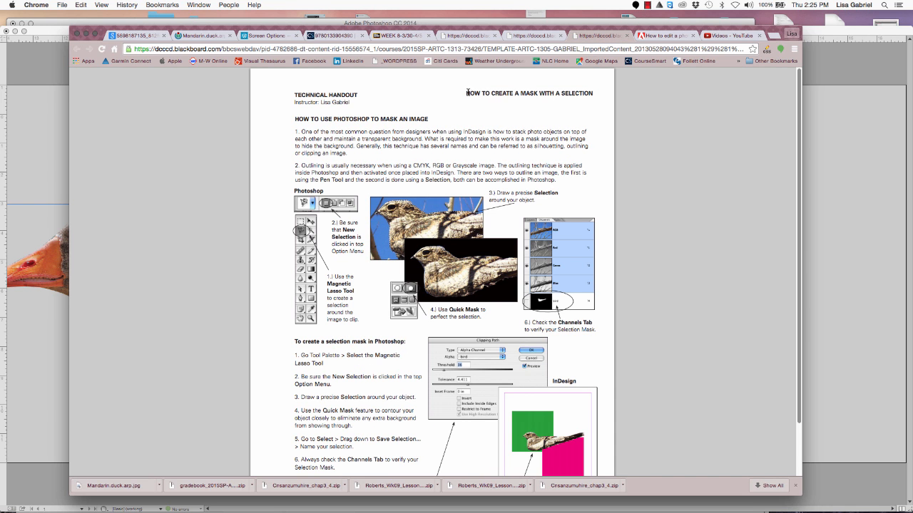
left_click_drag(466, 93, 591, 93)
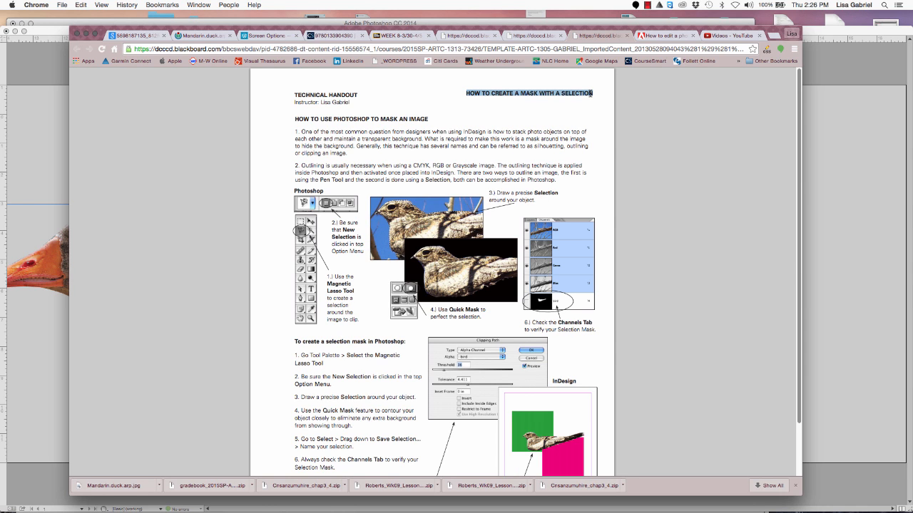
Return to the pen tool mask handout and highlight its title, HOW TO CREATE A MASK WITH THE PEN TOOL
left_click(528, 36)
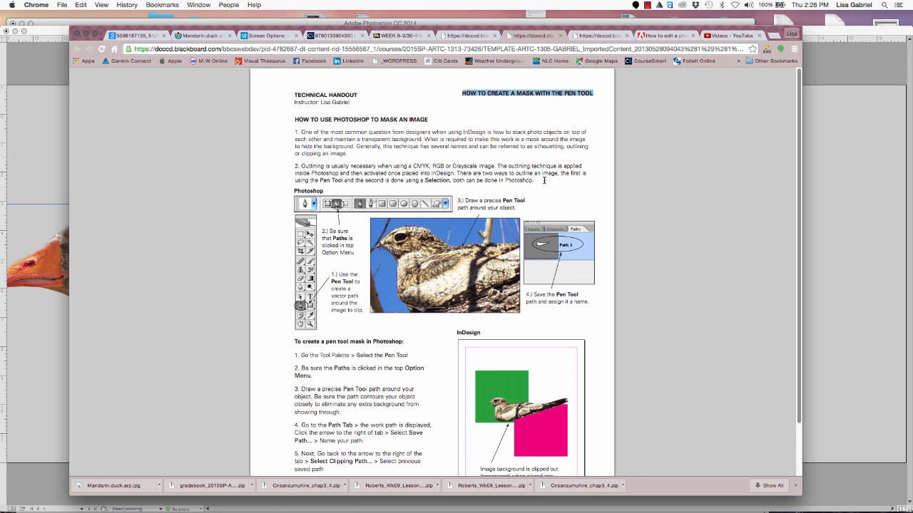
left_click(596, 94)
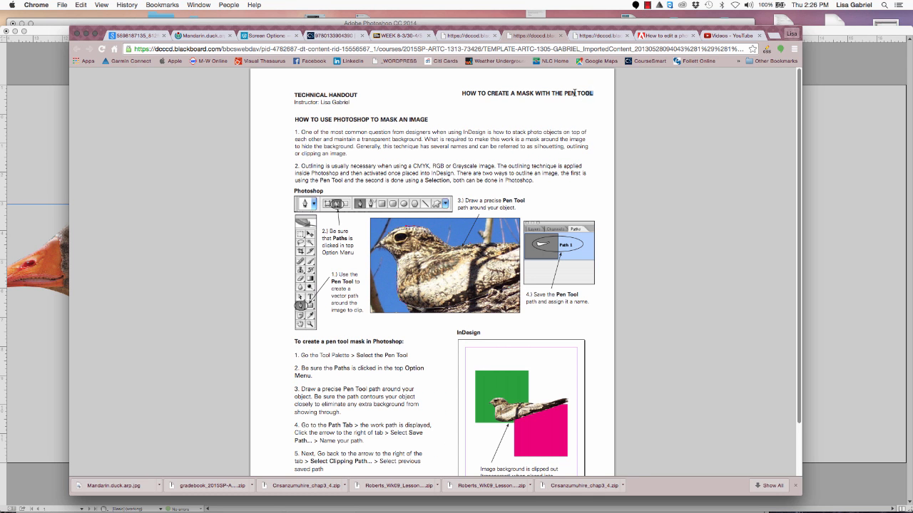
left_click_drag(574, 93, 461, 93)
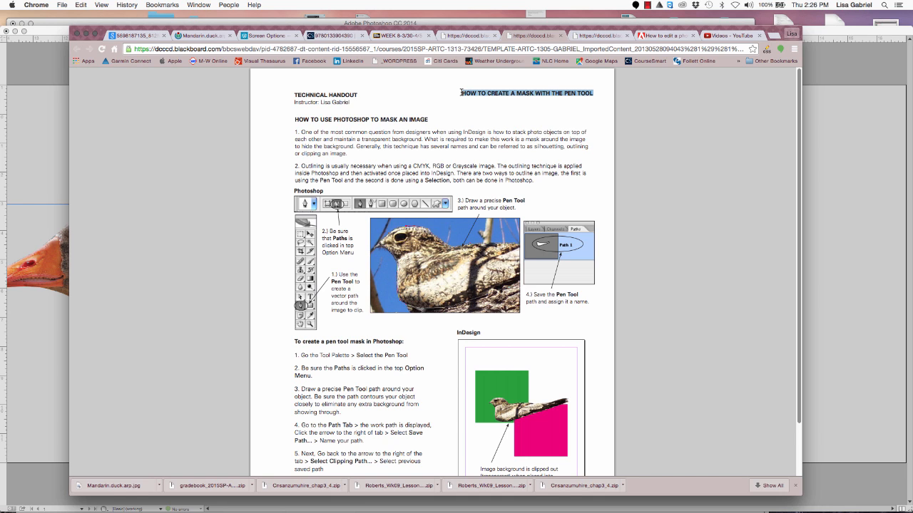
left_click(465, 93)
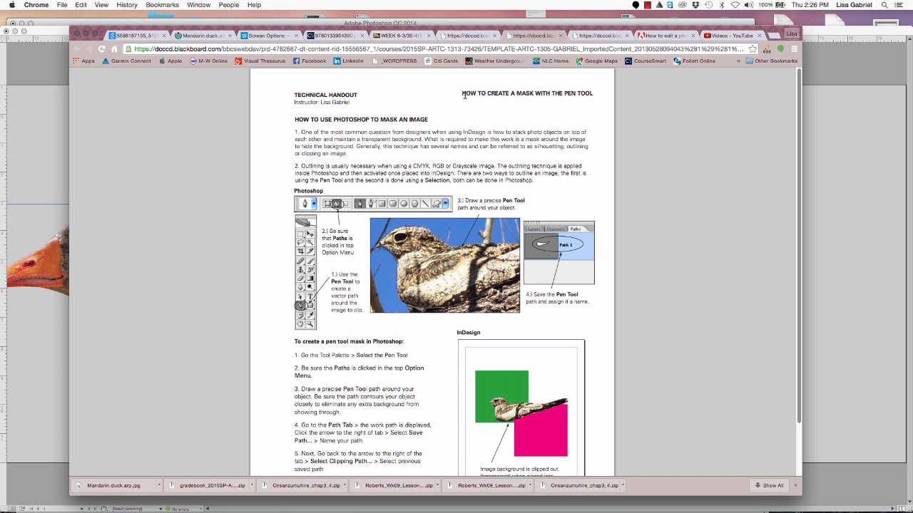
left_click_drag(460, 92, 592, 95)
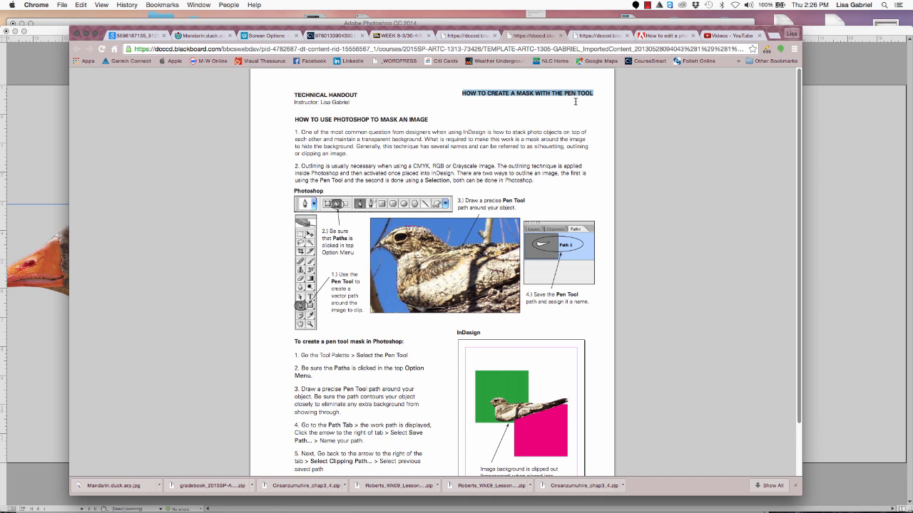
Compare the selection mask handout with the pen tool mask handout, clearing the selection handout's title highlight
left_click(596, 37)
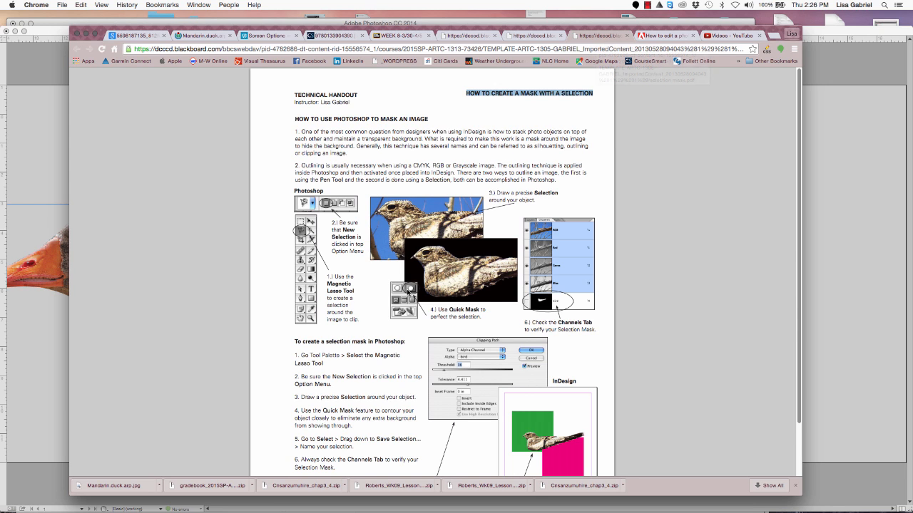
left_click(495, 119)
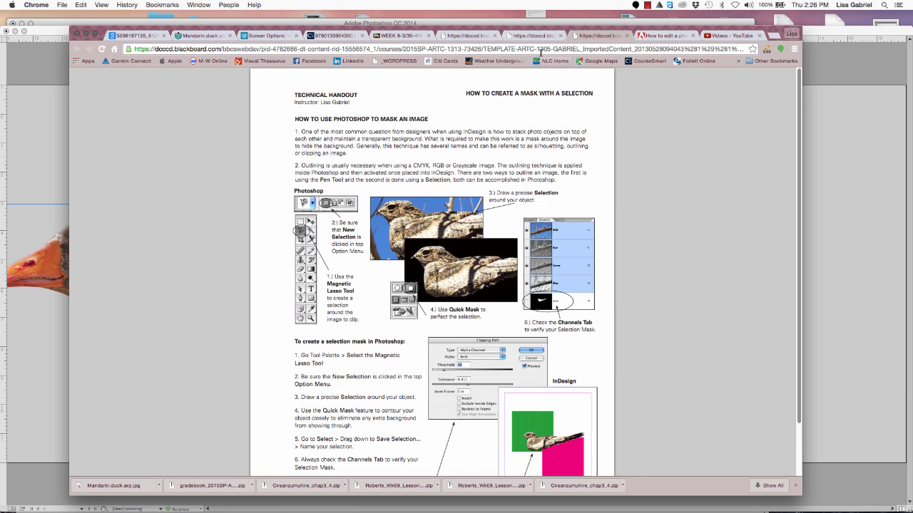
left_click(539, 38)
left_click(606, 37)
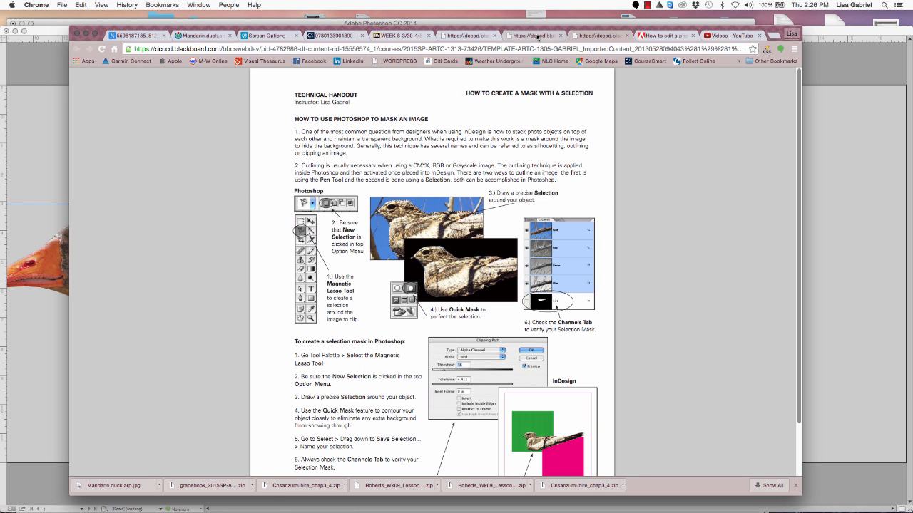
left_click(538, 37)
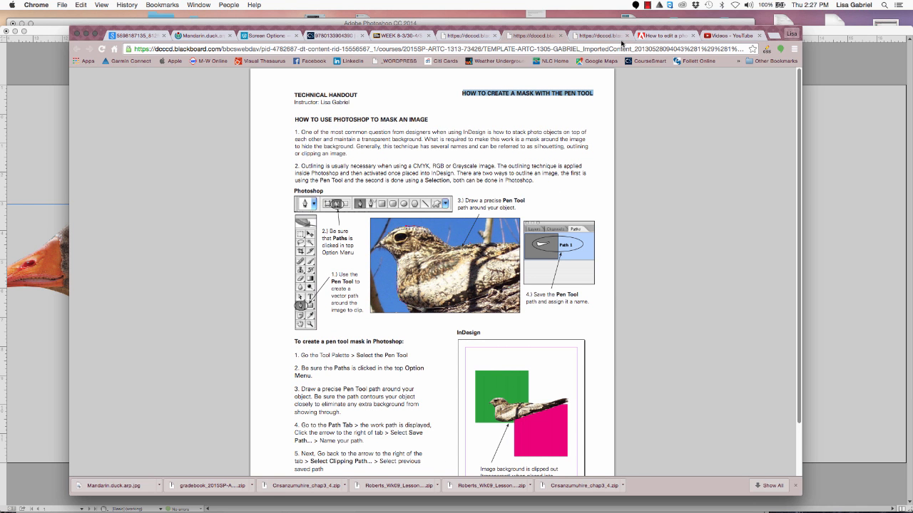
Review the cropping, retouching and color sections of Adobe's How to edit a photo in Photoshop page, and return to its beginning
left_click(662, 40)
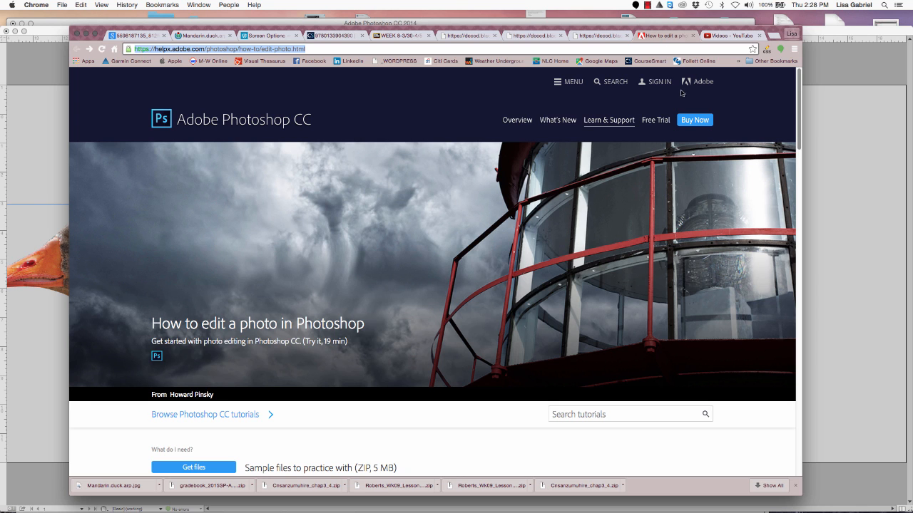
left_click_drag(799, 139, 788, 220)
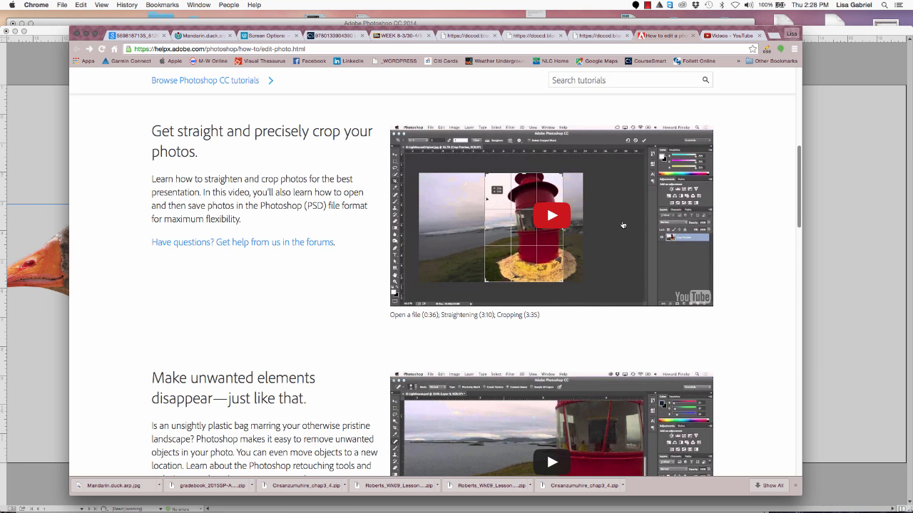
scroll(796, 216, "down", 3)
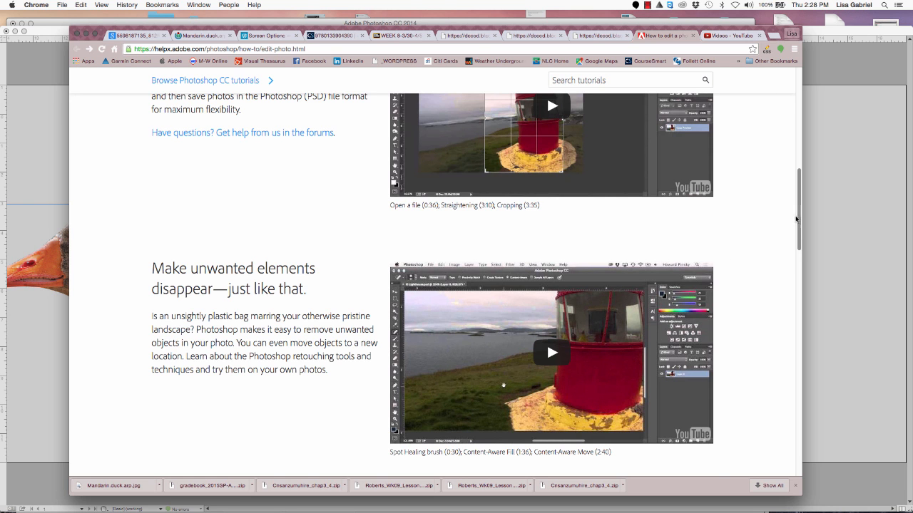
left_click_drag(796, 219, 794, 286)
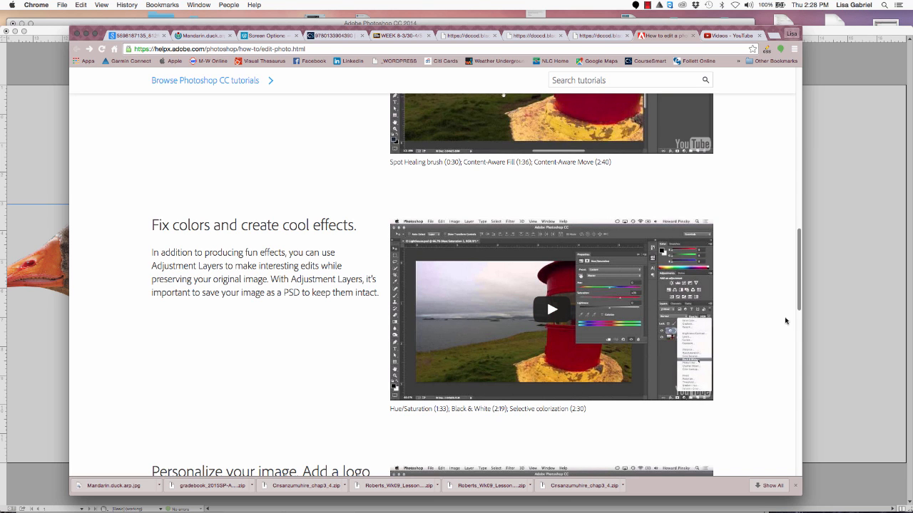
left_click_drag(800, 308, 796, 210)
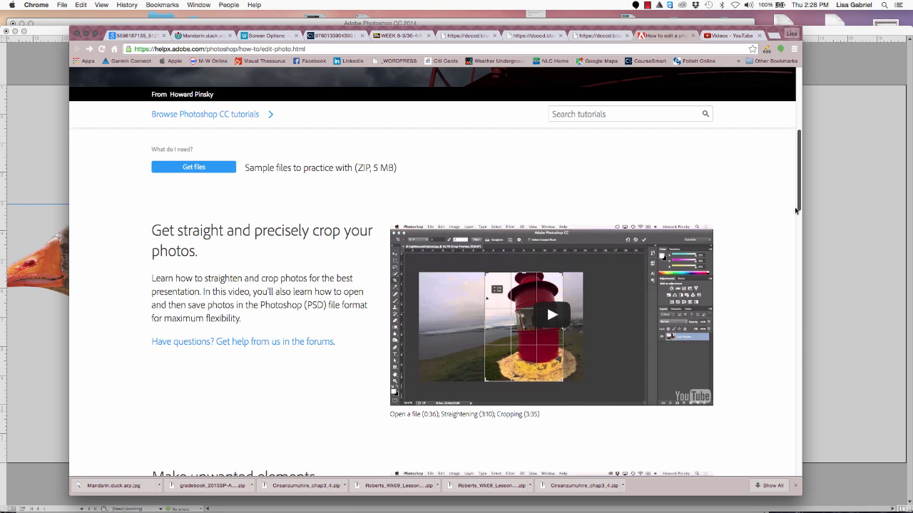
left_click_drag(796, 210, 787, 146)
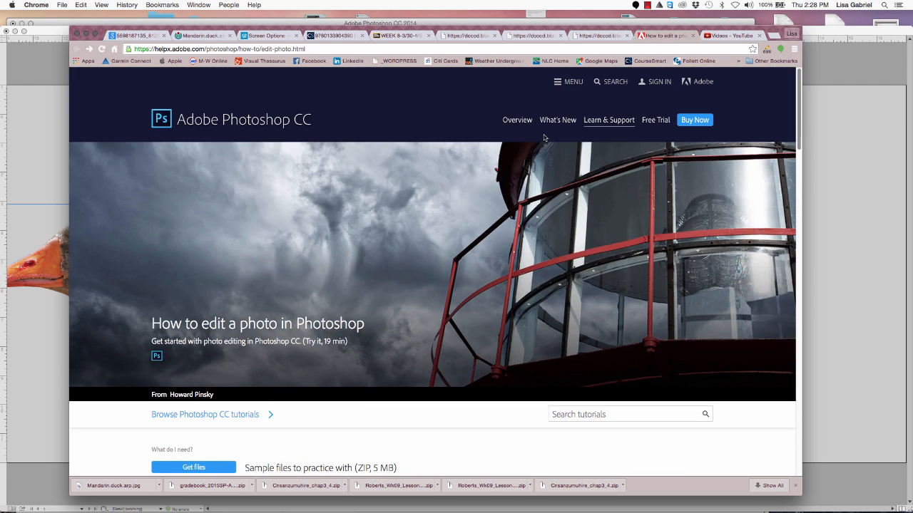
Revisit both Photoshop masking handouts, ending on HOW TO CREATE A MASK WITH A SELECTION
left_click(599, 35)
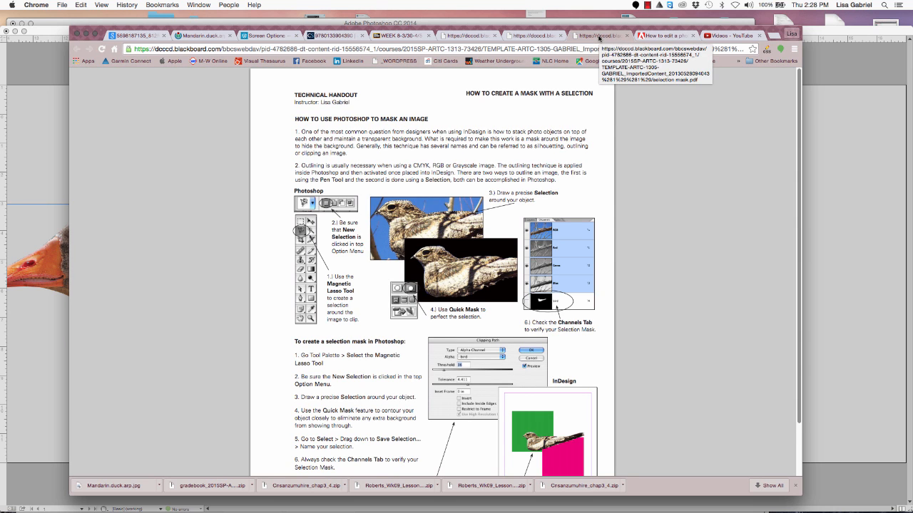
left_click(541, 35)
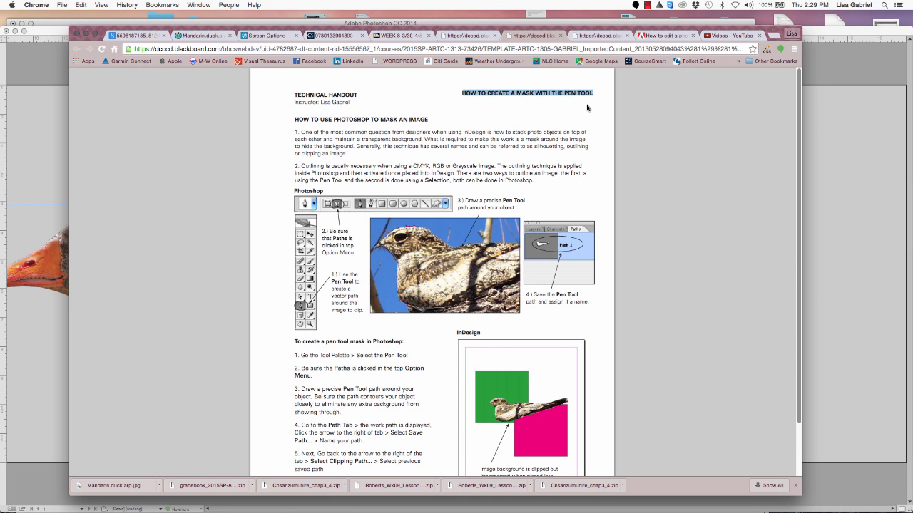
left_click(611, 36)
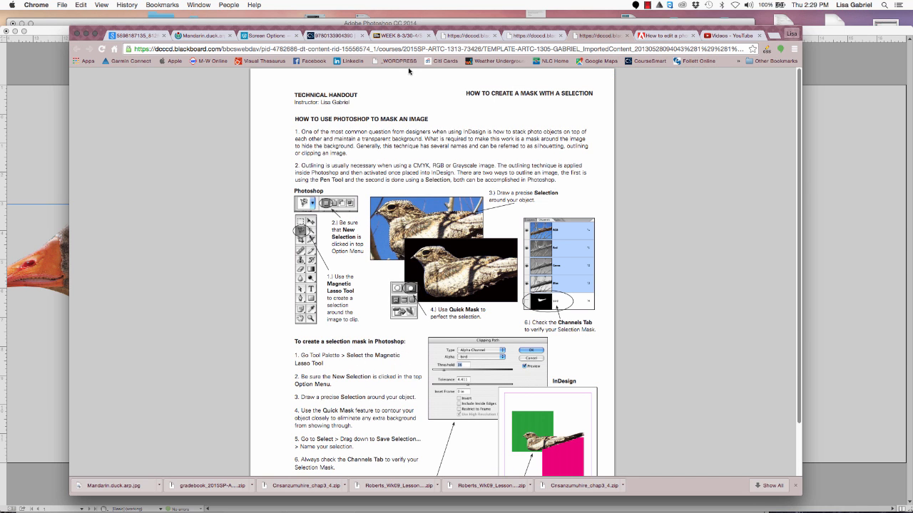
Check the InDesign masking layout, and return to Chrome to open the Working with clipping paths section of the CourseSmart InDesign textbook
key("super+Tab")
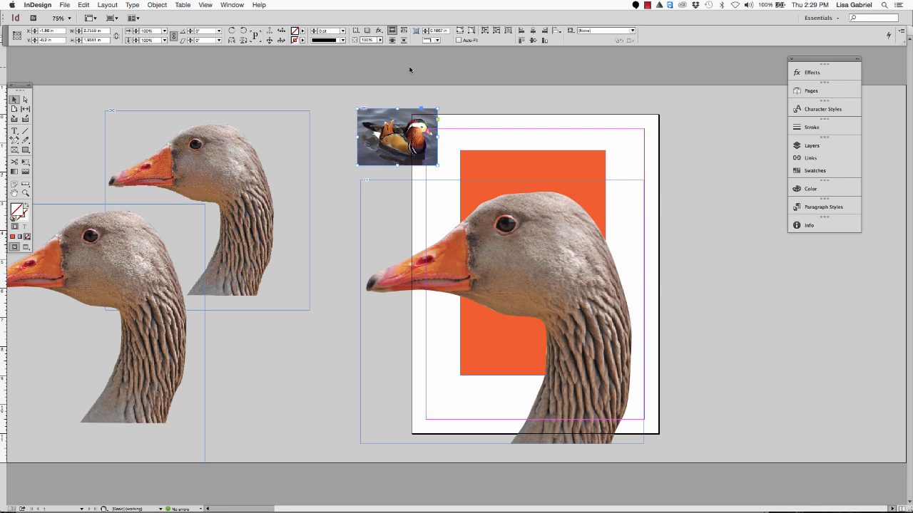
mouse_move(377, 293)
key("super+Tab")
key("super+Tab")
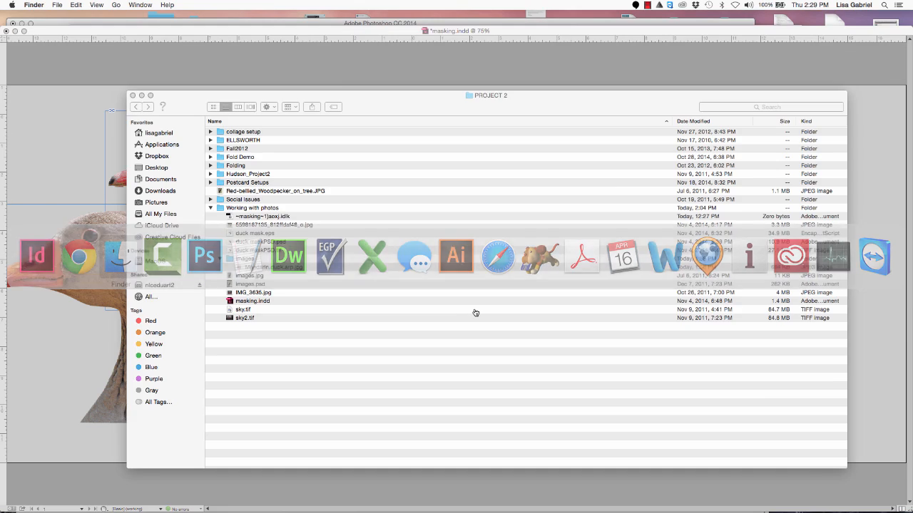
key("super+Tab")
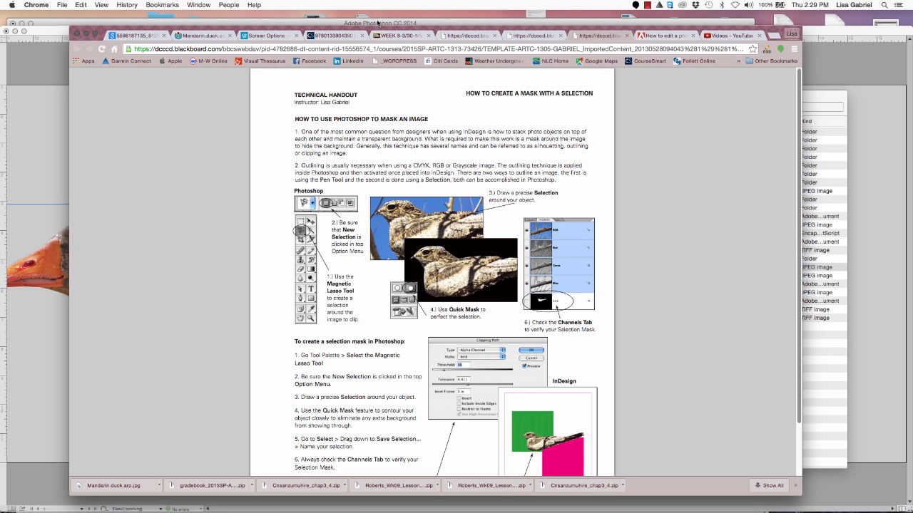
left_click(351, 40)
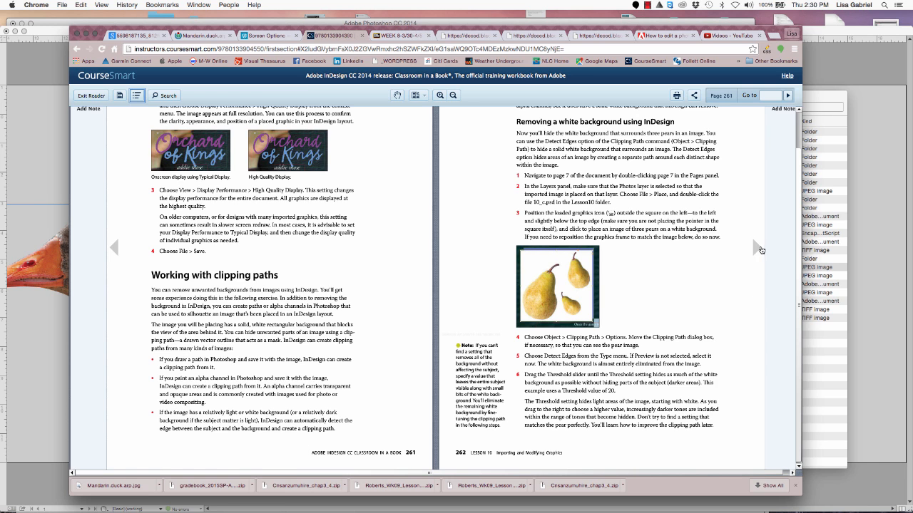
Page through the textbook's alpha channel and native graphics sections, and return to Examining Photoshop paths and alpha channels on page 265
left_click(759, 249)
left_click(757, 250)
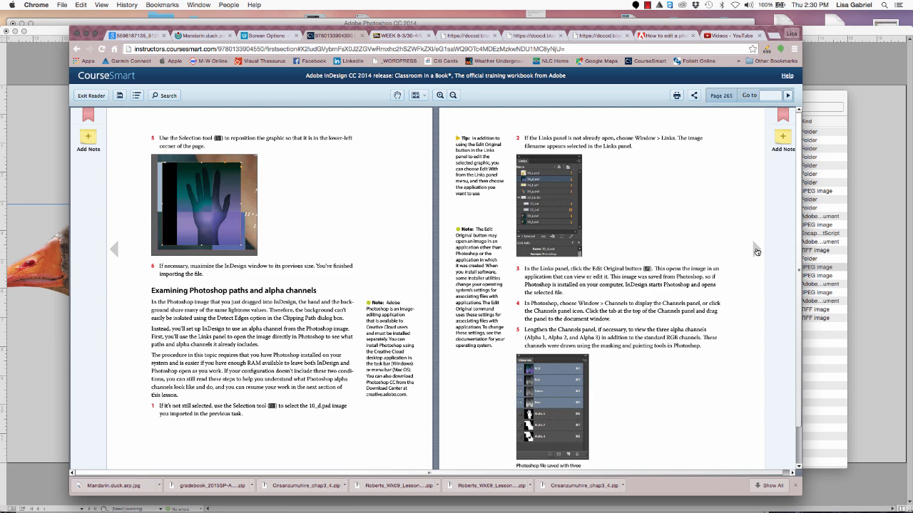
left_click(756, 250)
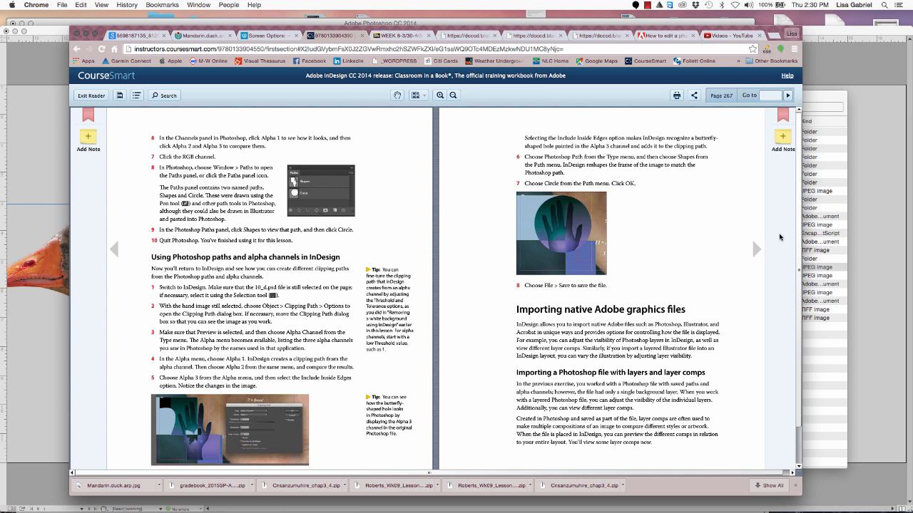
mouse_move(798, 409)
left_mouse_down()
mouse_move(798, 458)
mouse_move(799, 425)
left_mouse_up()
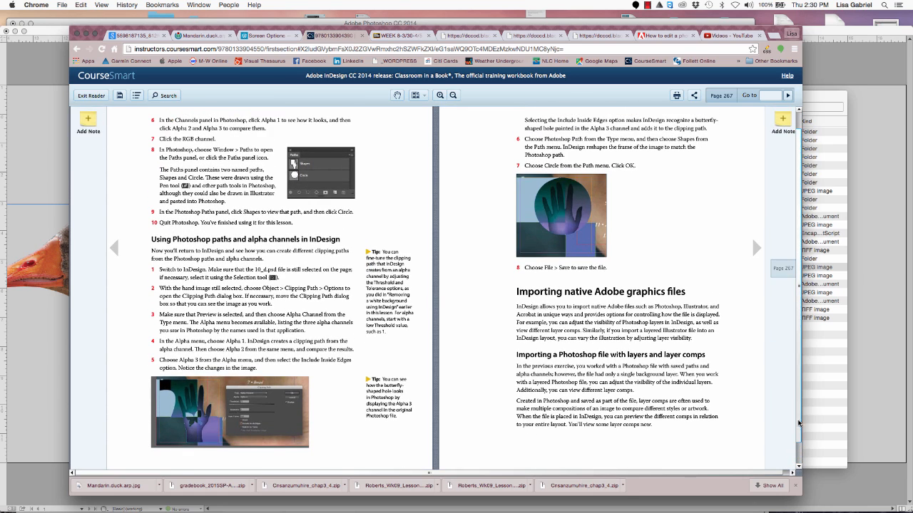
left_click(756, 248)
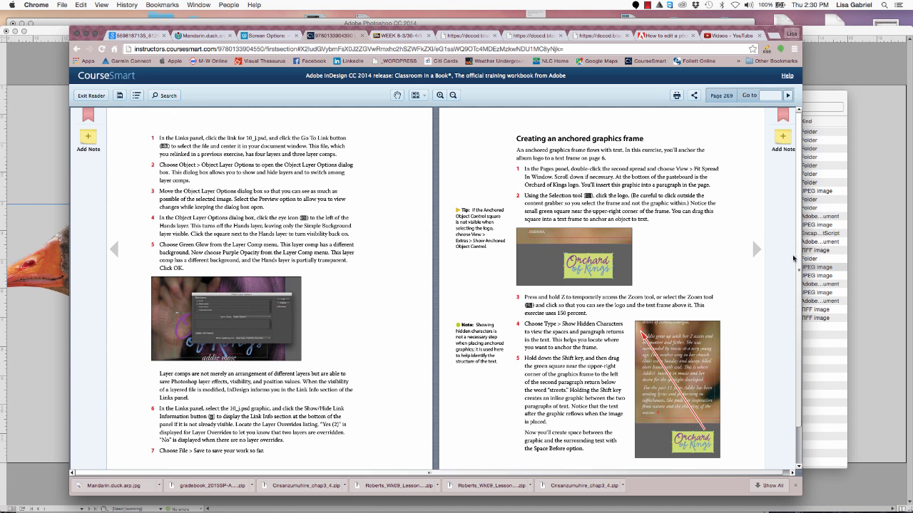
left_click_drag(798, 426, 802, 379)
left_click(114, 251)
left_click(114, 251)
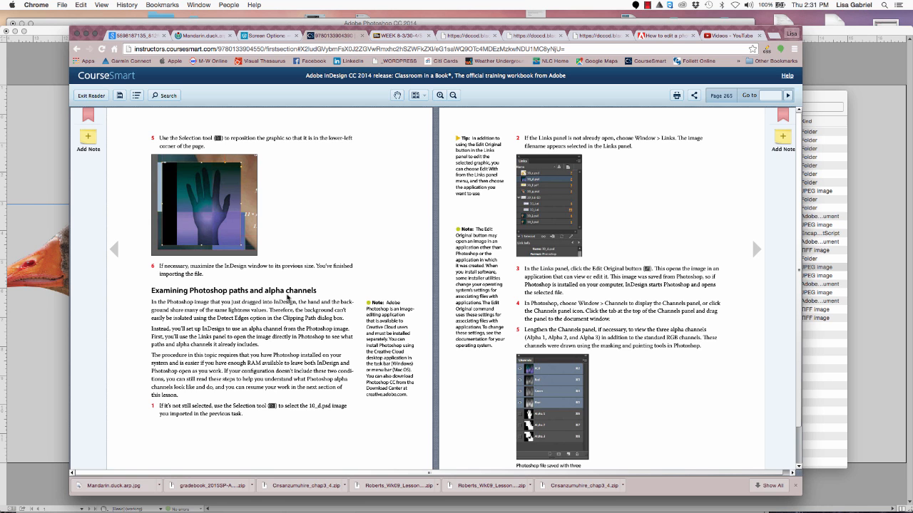
Compare the InDesign goose layout with the textbook, going back in the book to Working with clipping paths on page 261
left_click(31, 331)
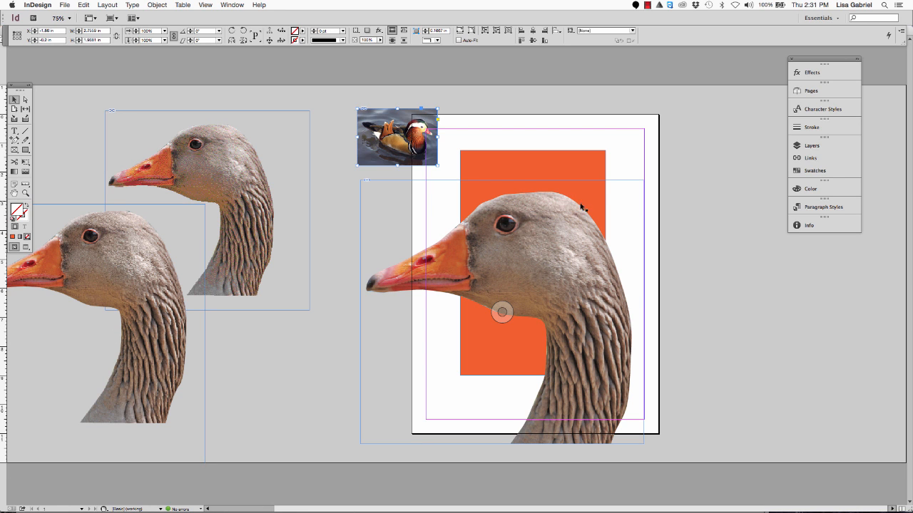
key("super+Tab")
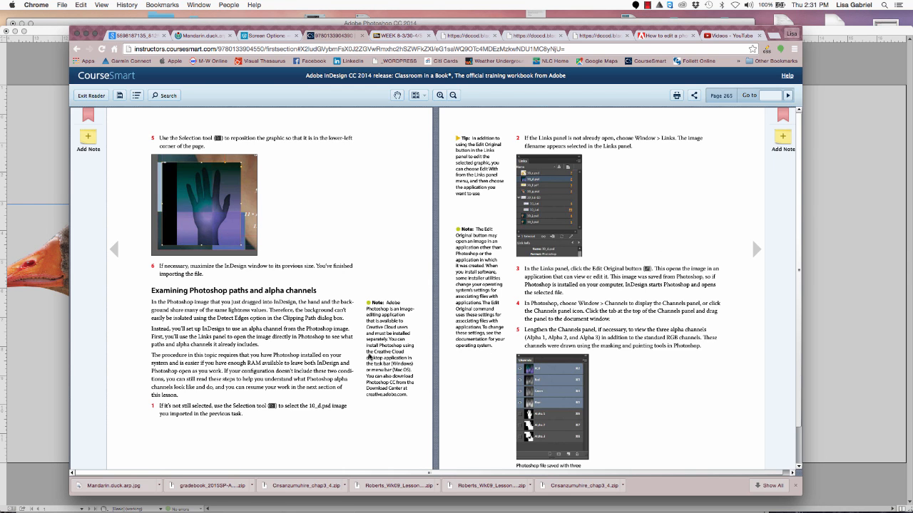
left_click(115, 254)
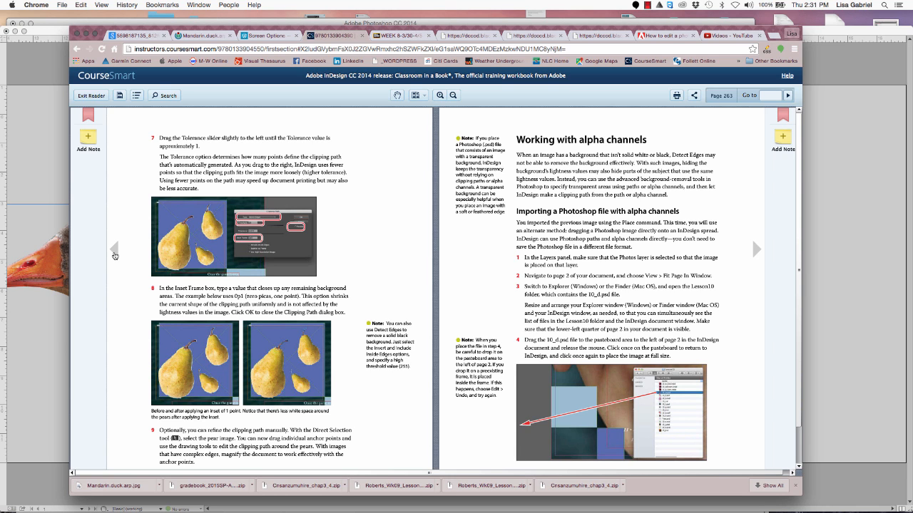
left_click(116, 254)
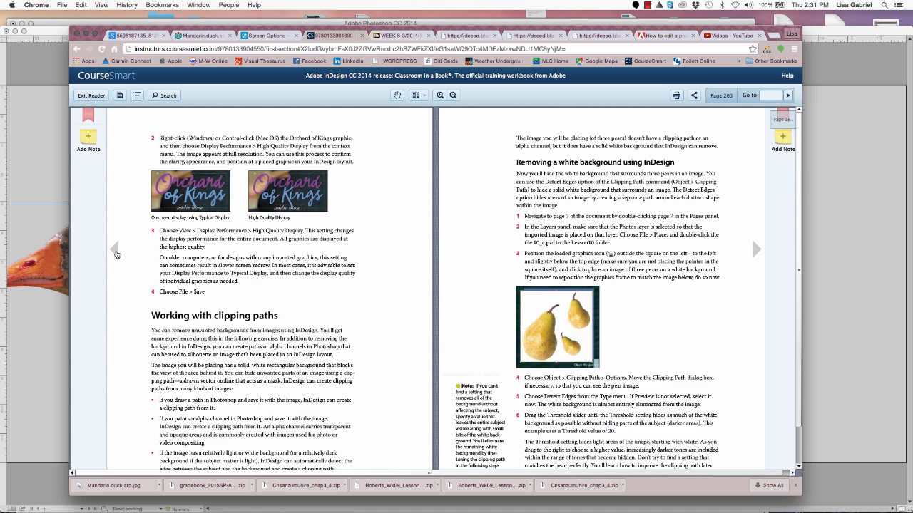
left_click(64, 349)
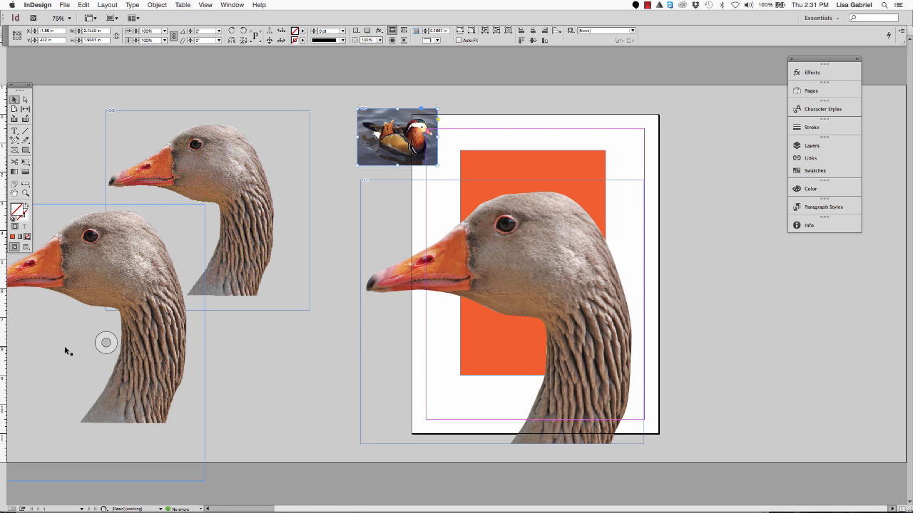
key("super+Tab")
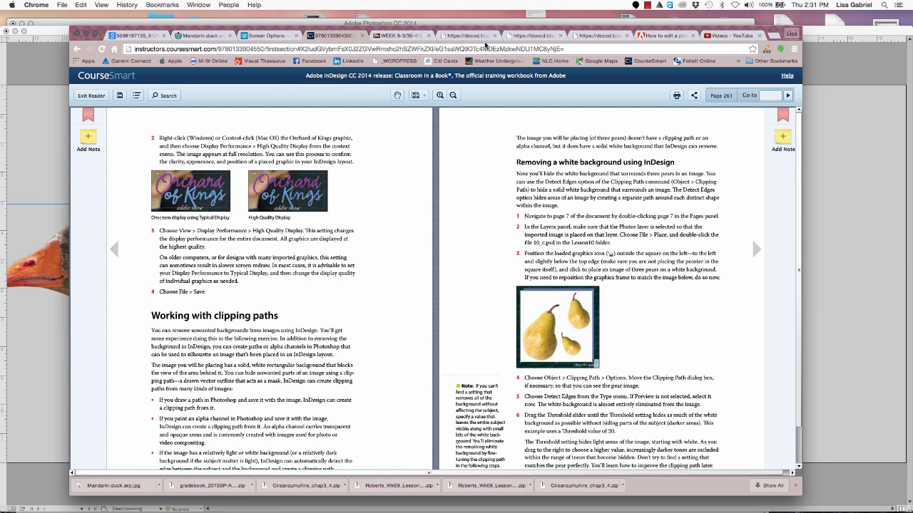
Revisit the pen tool mask handout, and highlight the title HOW TO CREATE A MASK WITH A SELECTION in the selection handout
left_click(533, 37)
key("ctrl+Tab")
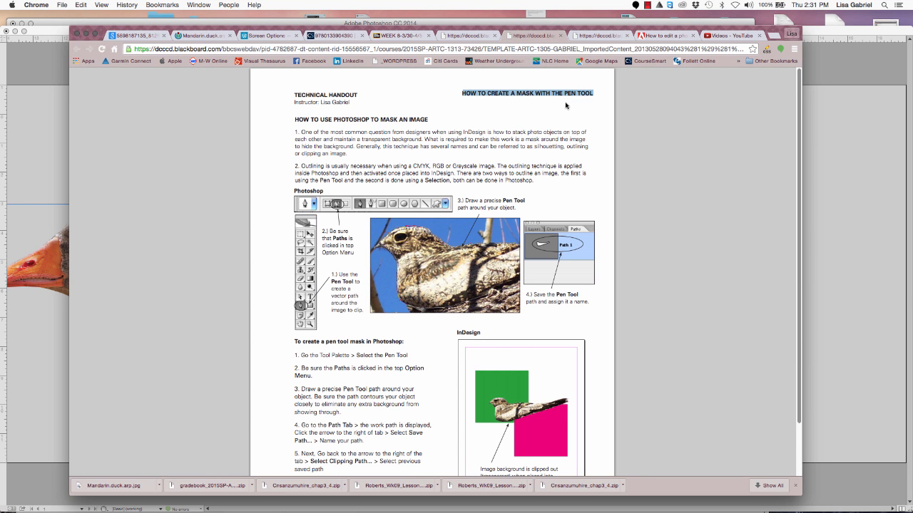
left_click(601, 36)
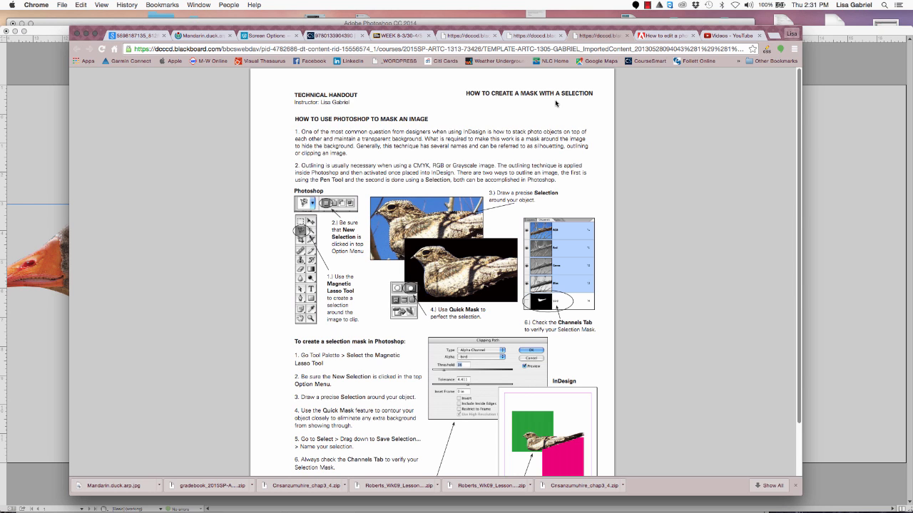
left_click_drag(593, 94, 467, 94)
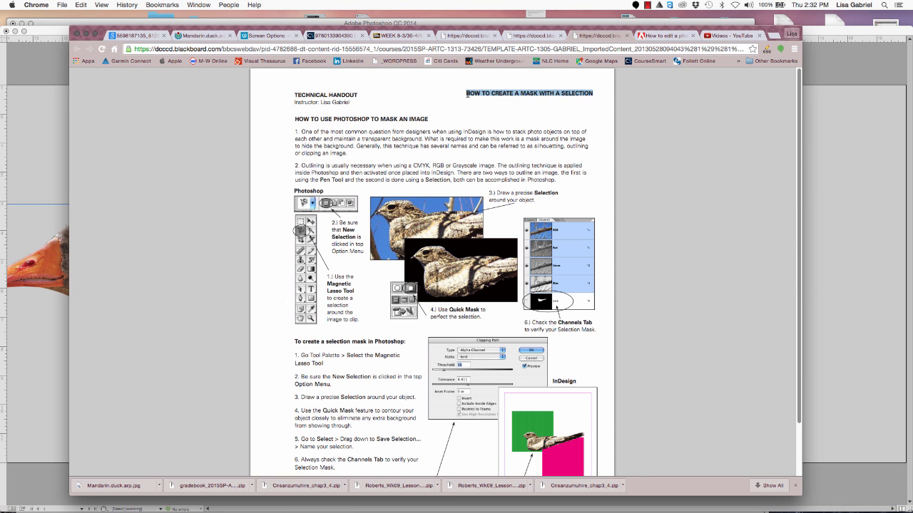
View the Mandarin duck photo in Photoshop, and switch to InDesign to select the large goose image over the orange rectangle
key("super+Tab")
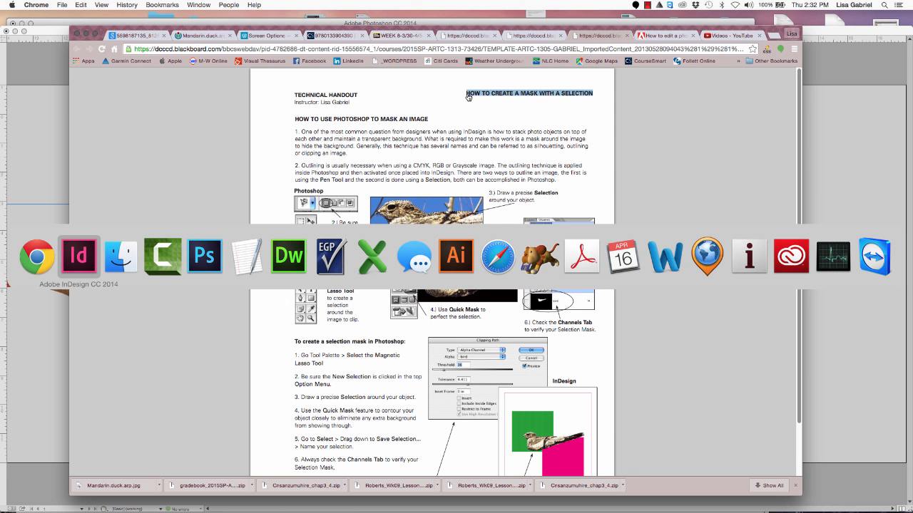
key("super+Tab")
key("super+Tab")
key("super+Tab")
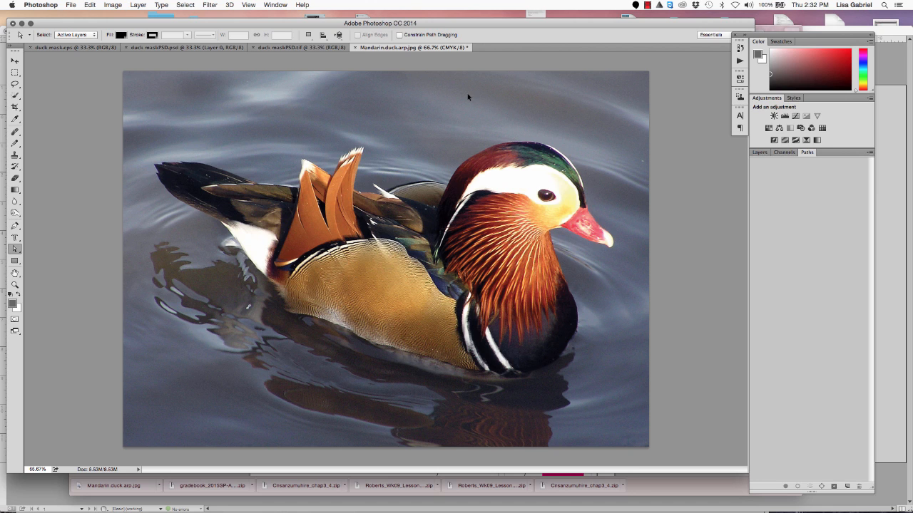
key("super+Tab")
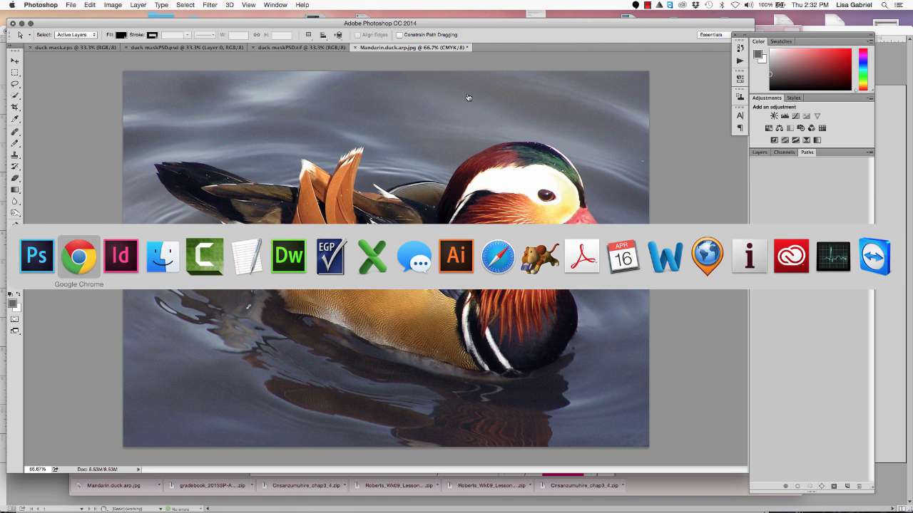
key("super+Tab")
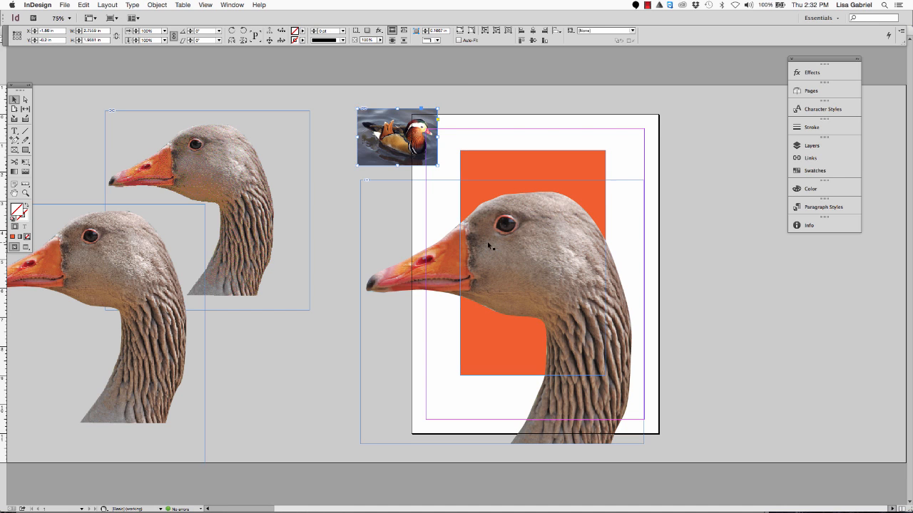
left_click(521, 250)
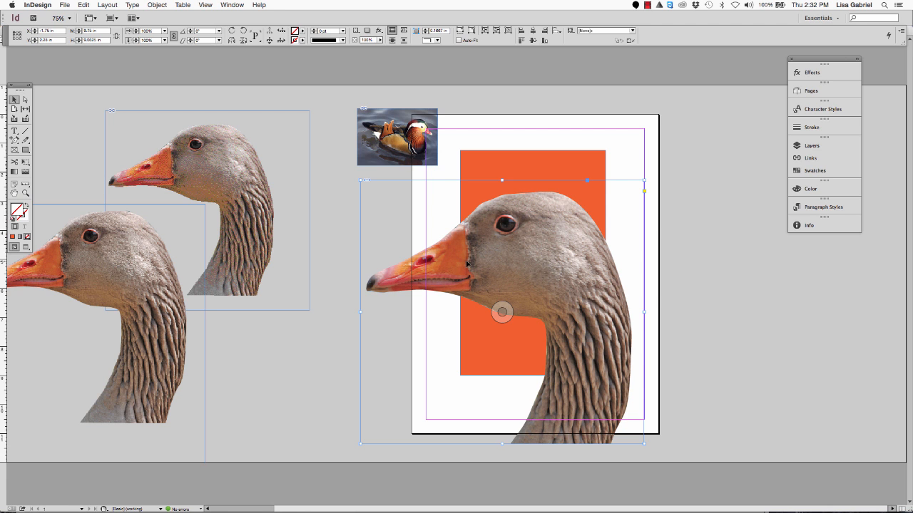
Switch back to Chrome and review the Working with clipping paths section of the InDesign textbook
key("super+Tab")
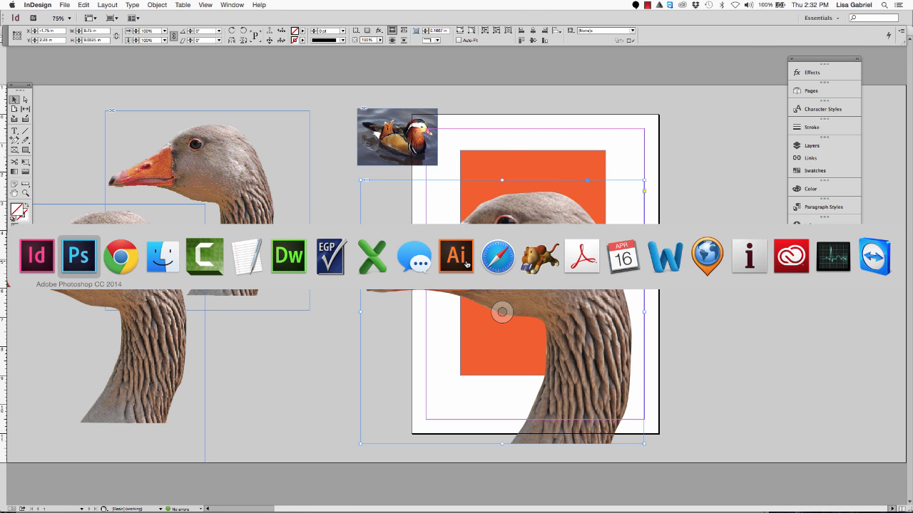
key("super+Tab")
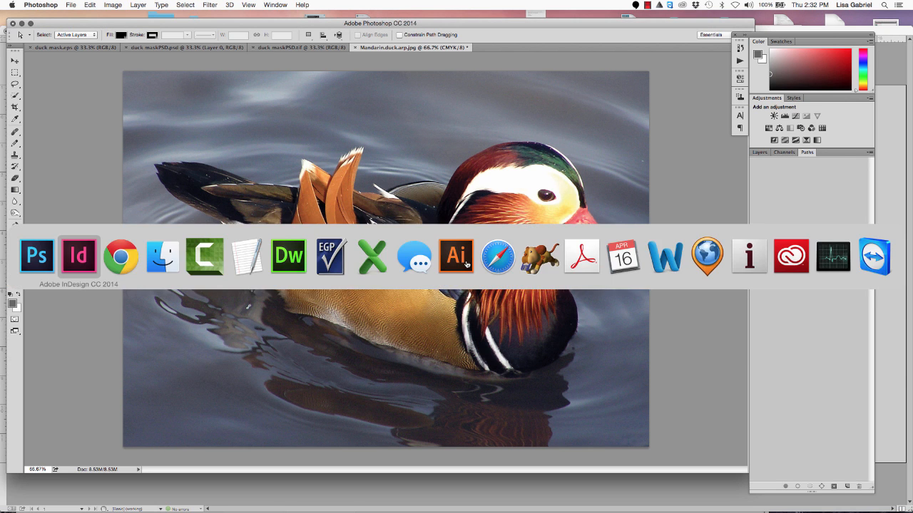
key("super+Tab")
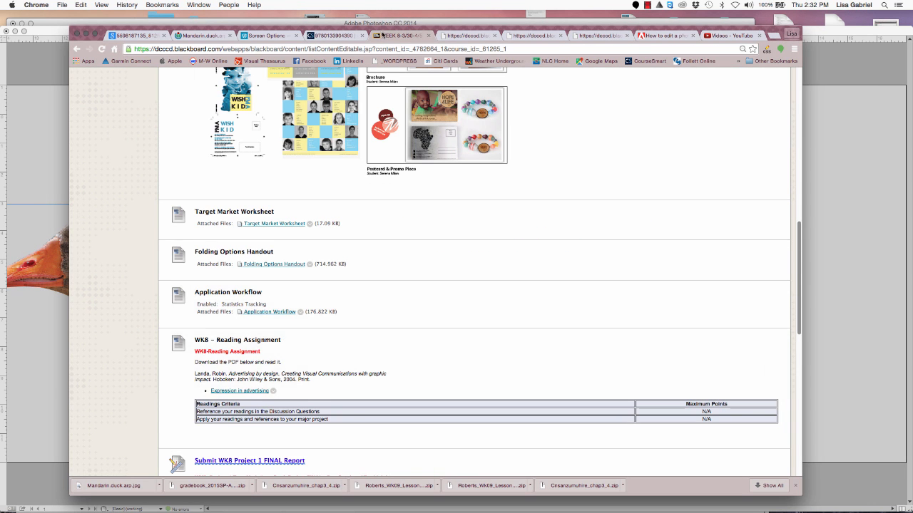
left_click(335, 36)
scroll(329, 358, "down", 3)
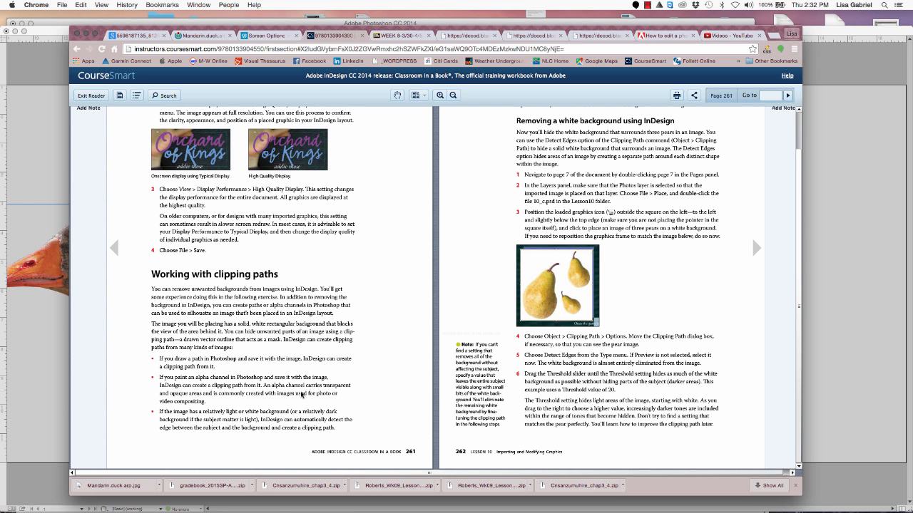
In InDesign, inspect the large goose image's clipping path options without changing them, and display its link information
key("super+Tab")
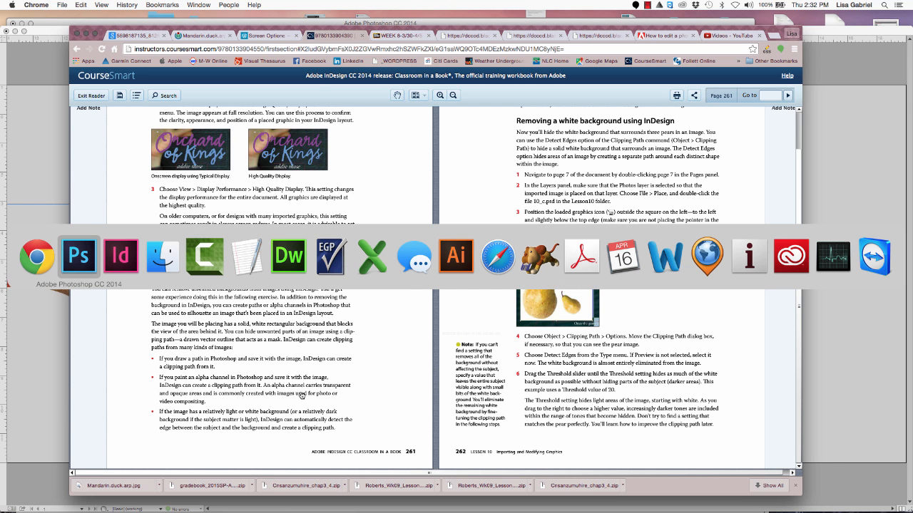
key("super+Tab")
left_click(502, 312)
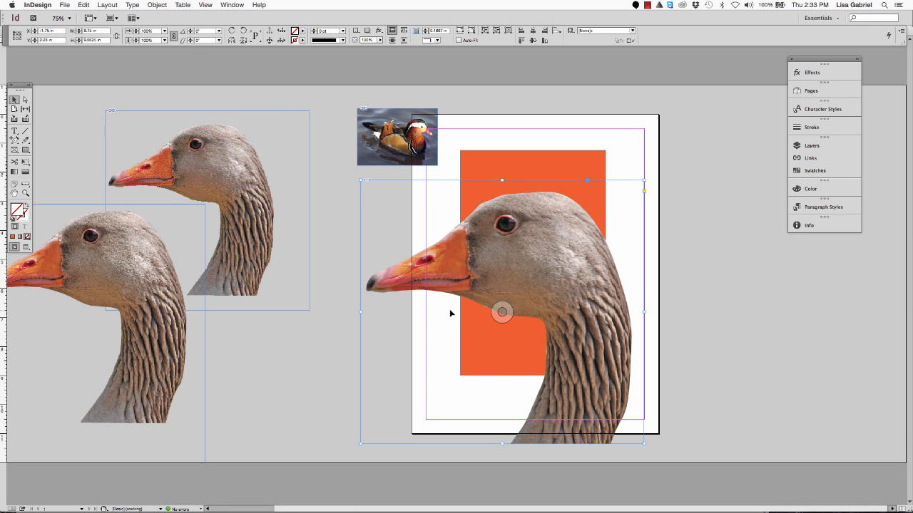
left_click(160, 5)
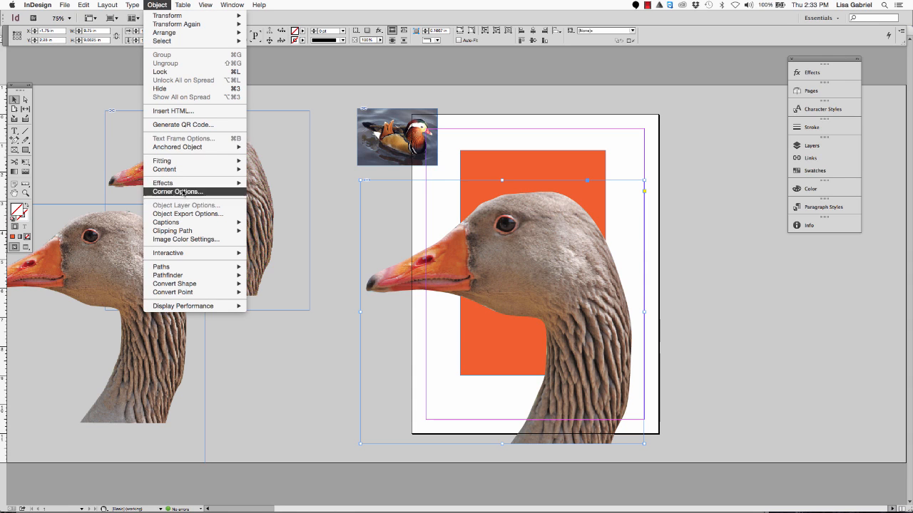
mouse_move(182, 171)
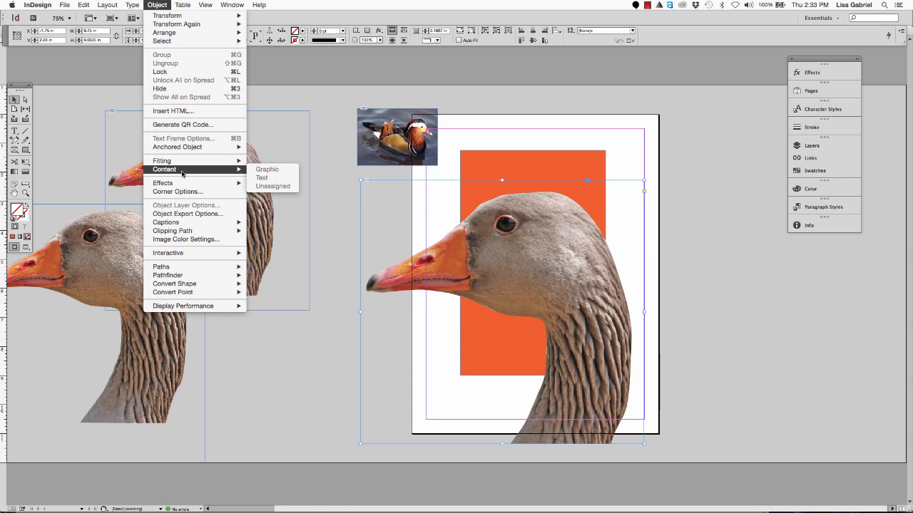
mouse_move(175, 231)
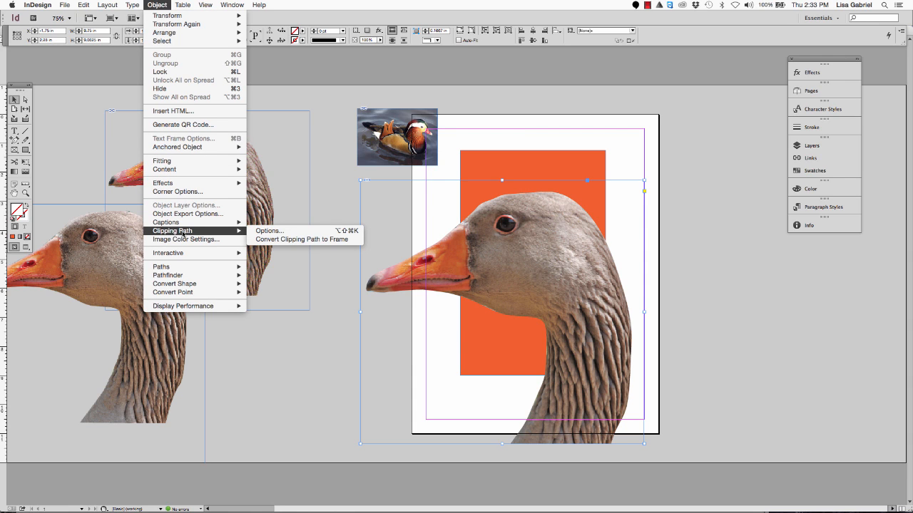
left_click(268, 231)
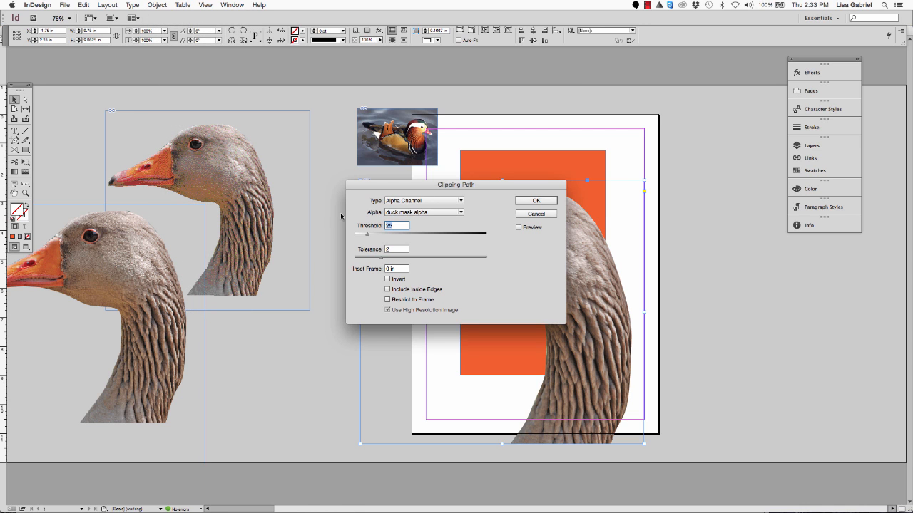
left_click_drag(421, 189, 733, 280)
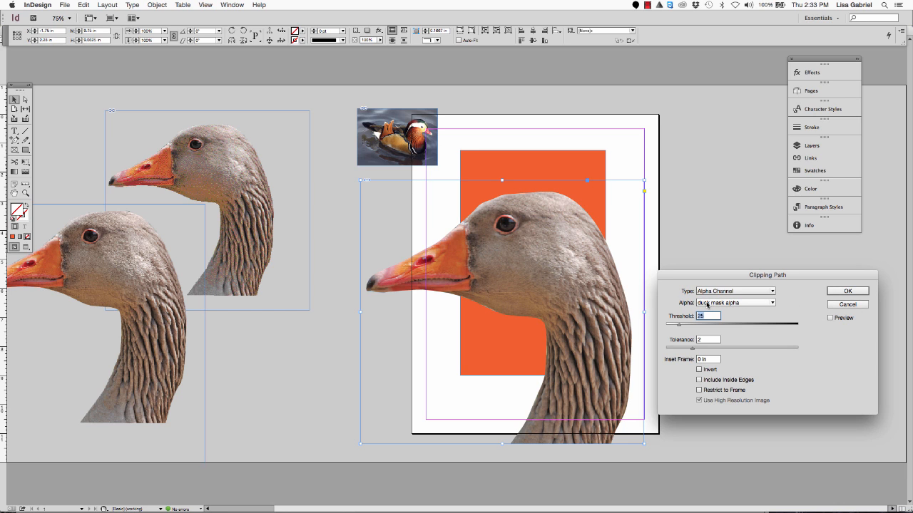
left_click(853, 307)
left_click(807, 159)
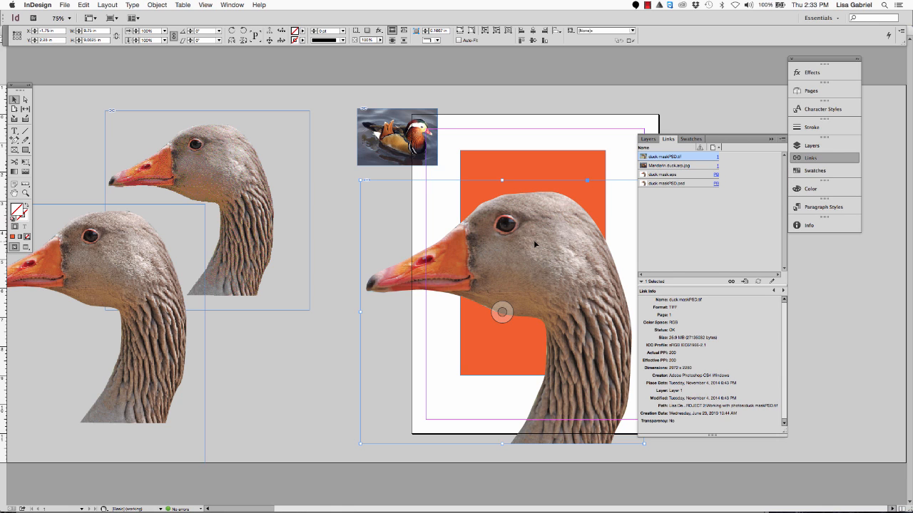
Open the linked duck maskPSD.tif for editing in Adobe Photoshop CC 2014 and display its channels
left_click(771, 282)
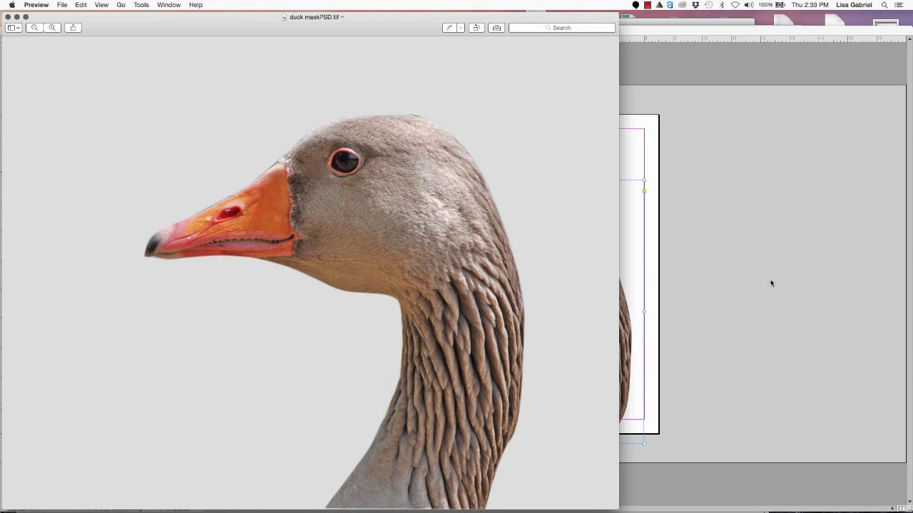
left_click(8, 17)
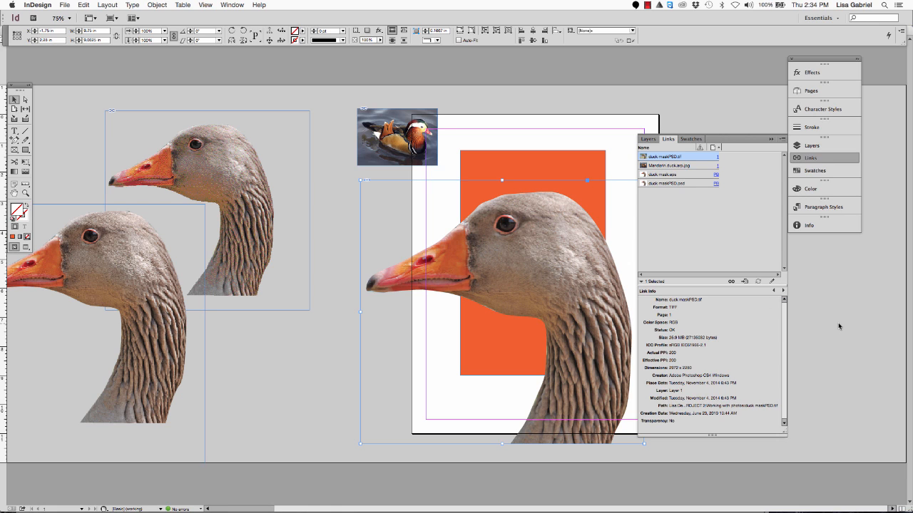
left_click(782, 141)
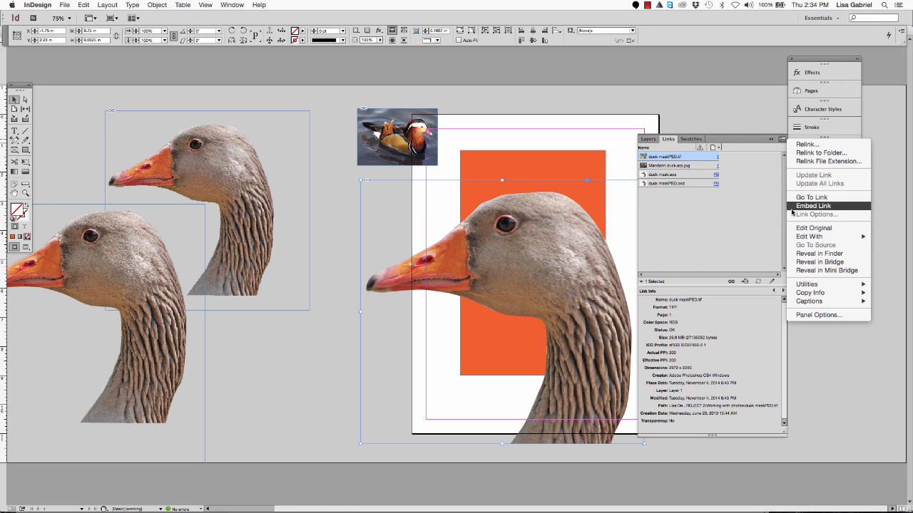
mouse_move(798, 238)
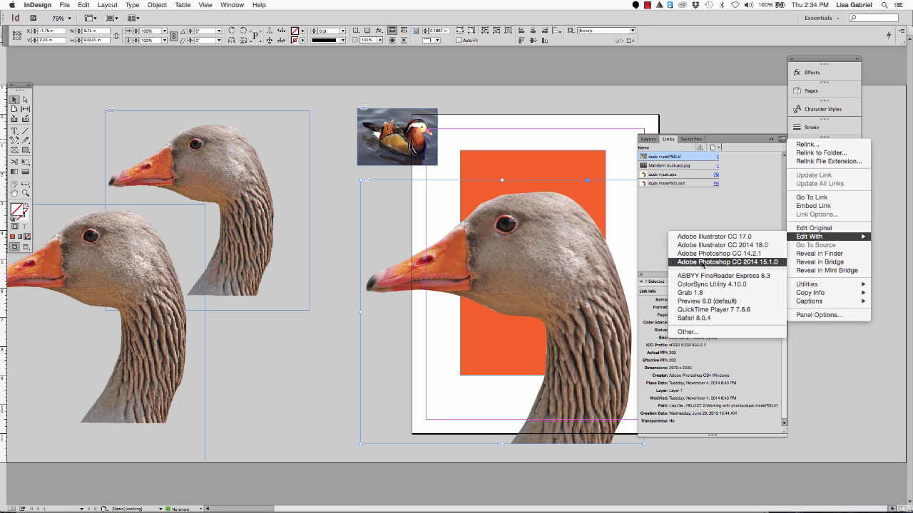
left_click(710, 263)
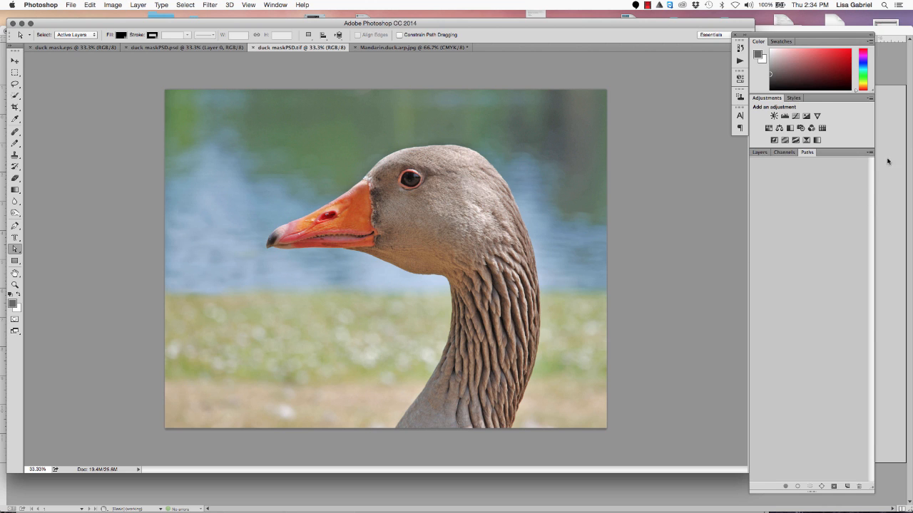
left_click(782, 153)
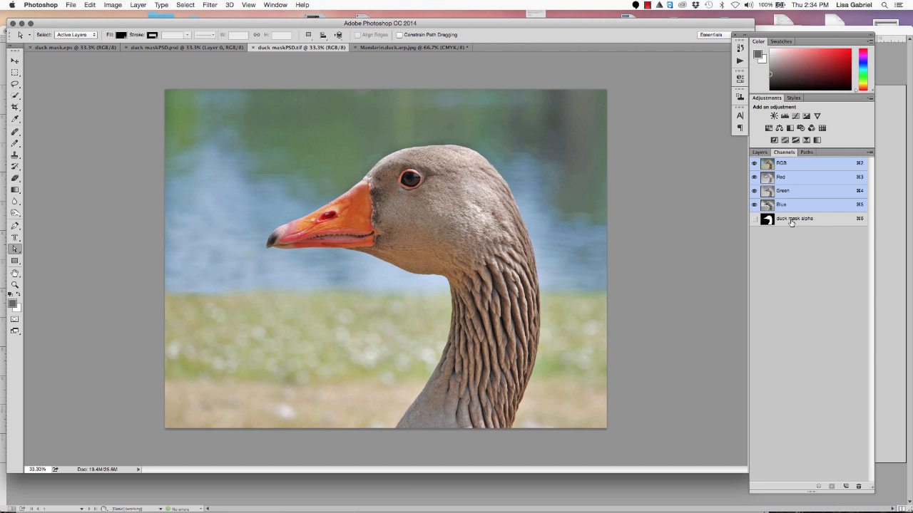
Switch to Chrome and review the selection mask handout down to its instruction on placing the PSD/TIFF into InDesign
key("super+Tab")
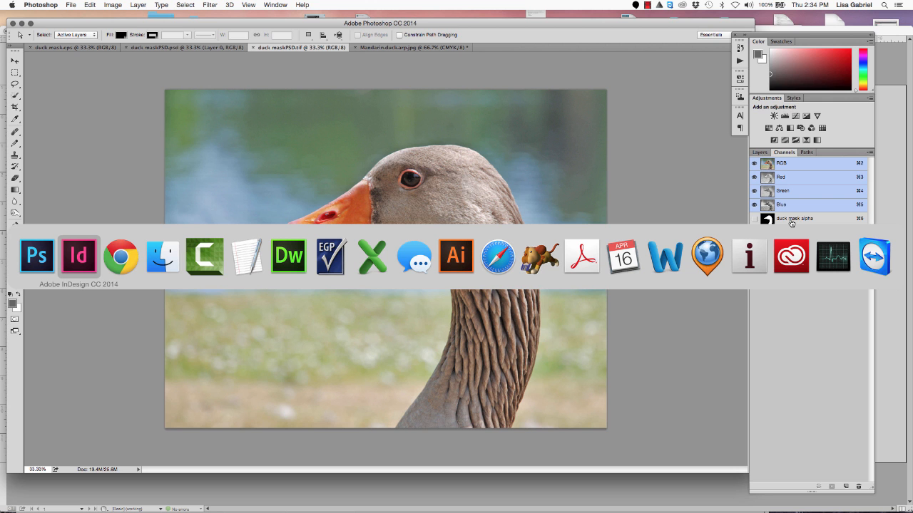
key("super+Tab")
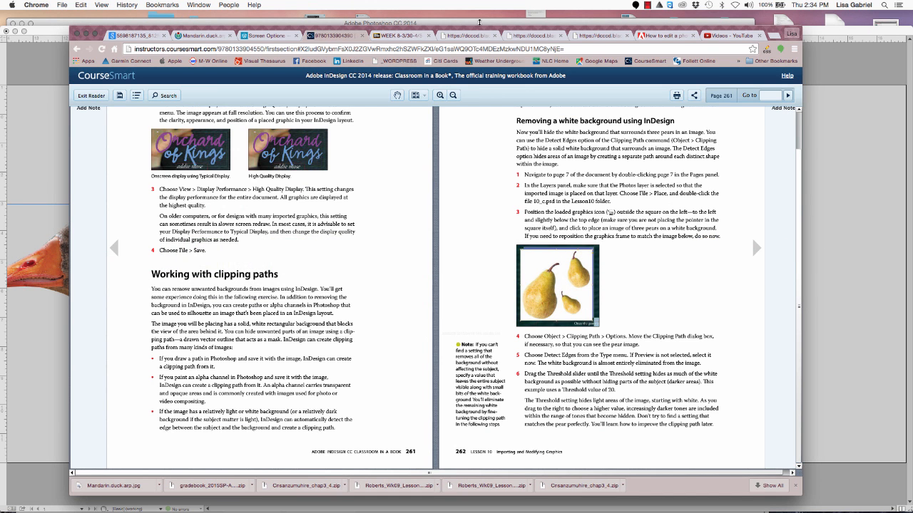
left_click(548, 36)
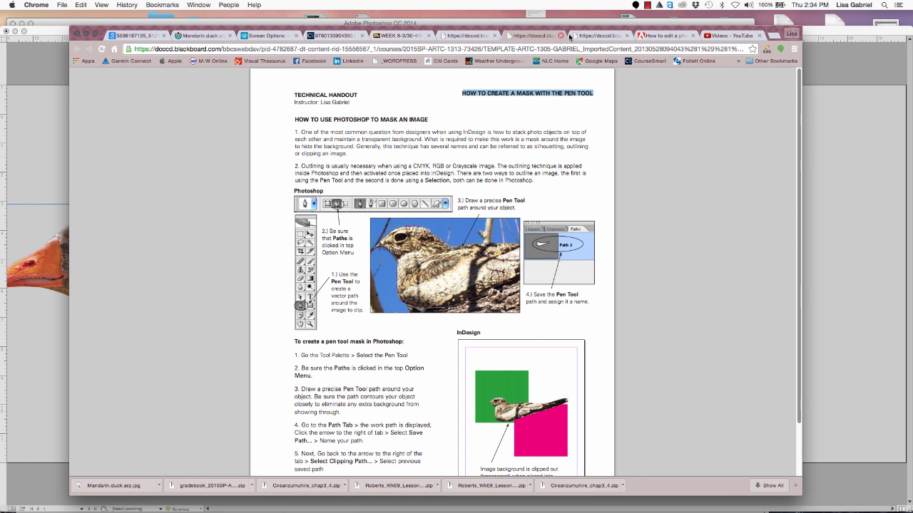
left_click(599, 37)
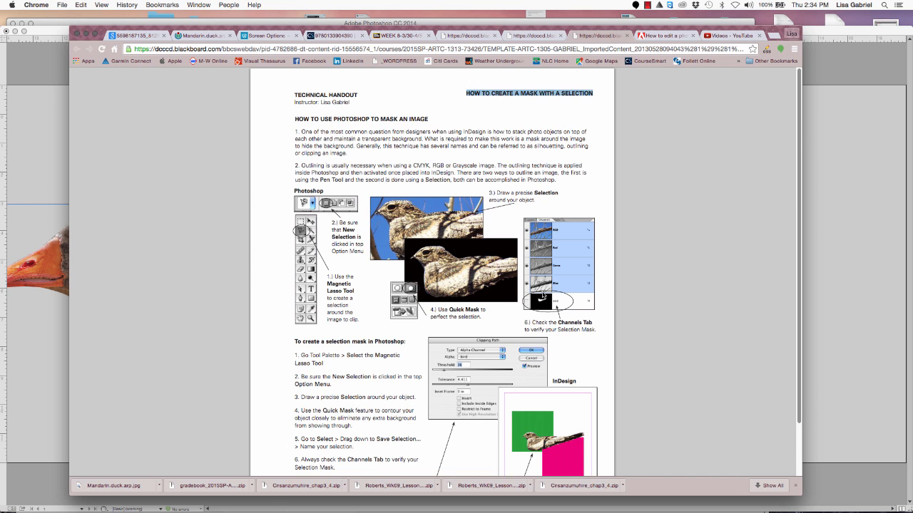
scroll(543, 296, "down", 2)
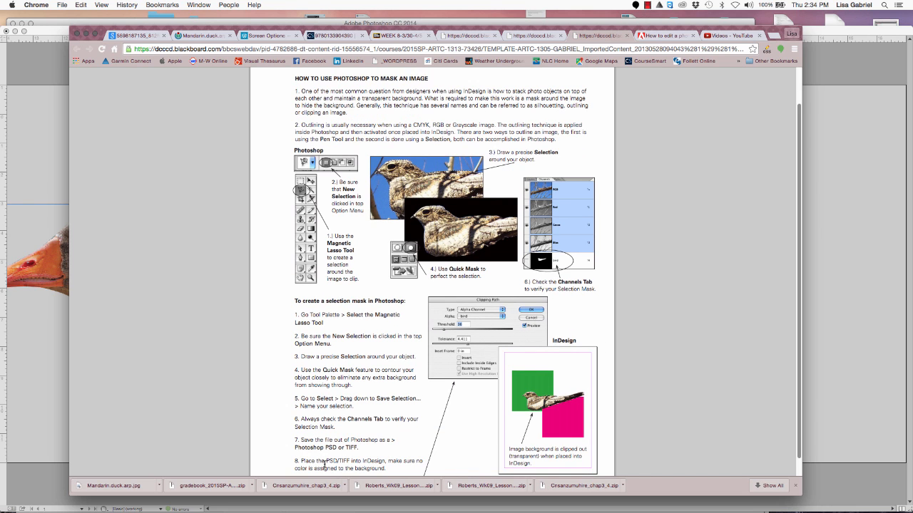
left_click_drag(326, 465, 350, 464)
Return to InDesign and convert the clipping path of the large goose image over the orange rectangle to a frame
key("super+Tab")
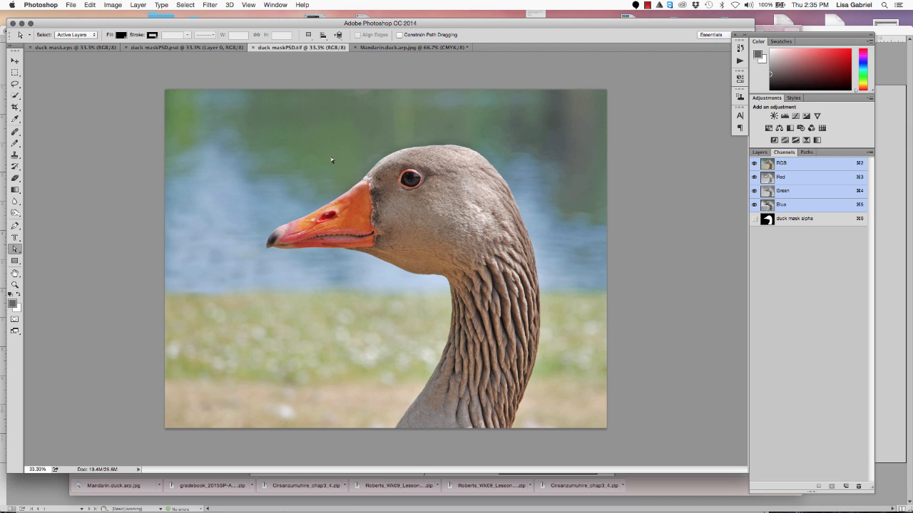
key("super+Tab")
key("super+Tab")
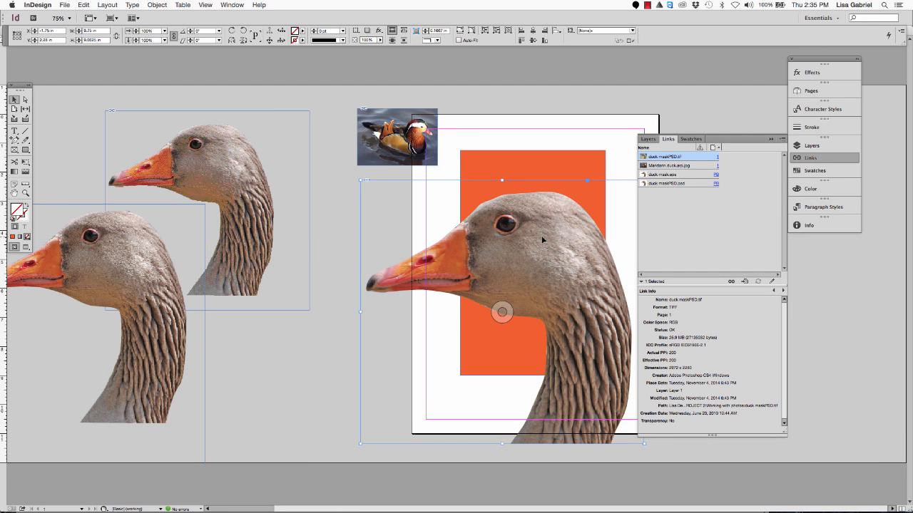
left_click(157, 5)
mouse_move(169, 232)
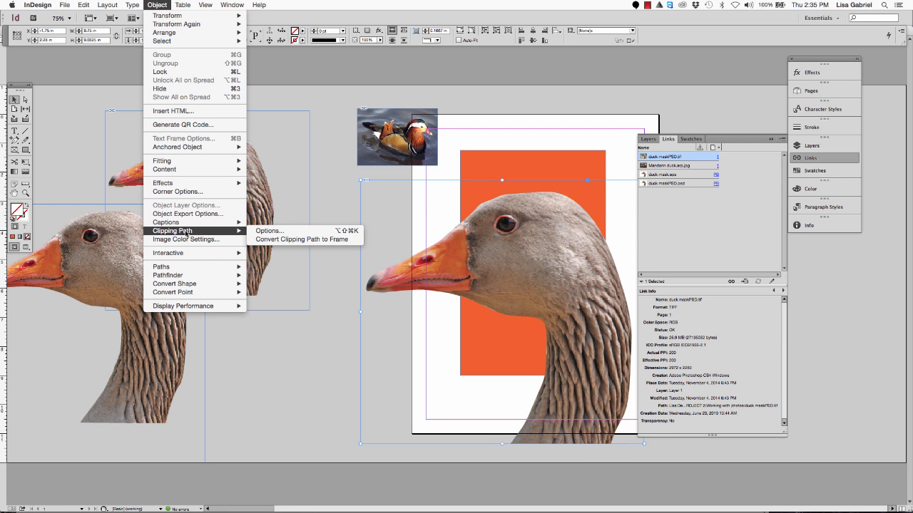
left_click(283, 240)
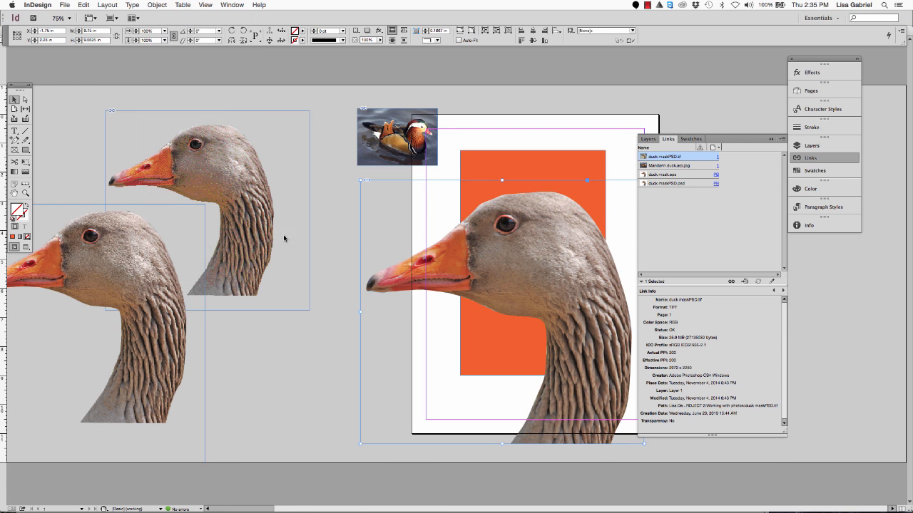
Apply an Alpha Channel clipping path to the large goose image, using the duck mask alpha channel
left_click(157, 5)
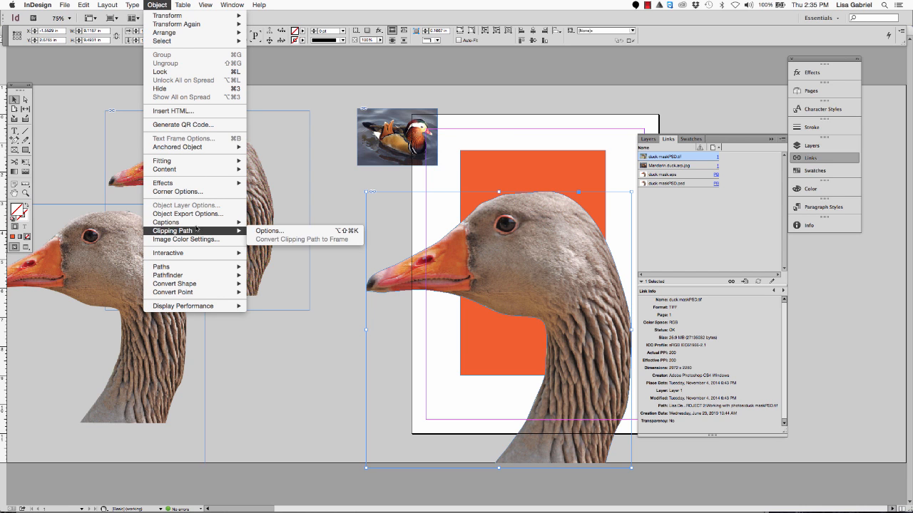
mouse_move(201, 226)
left_click(276, 233)
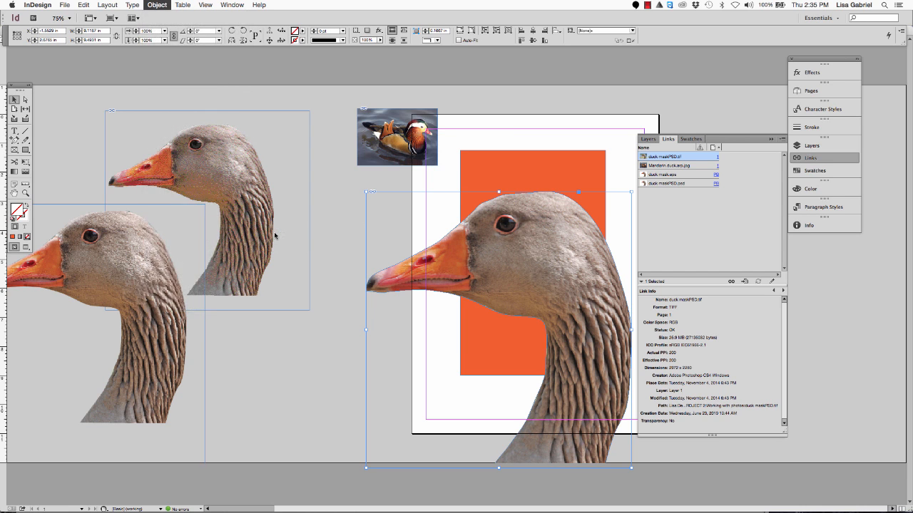
left_click(732, 292)
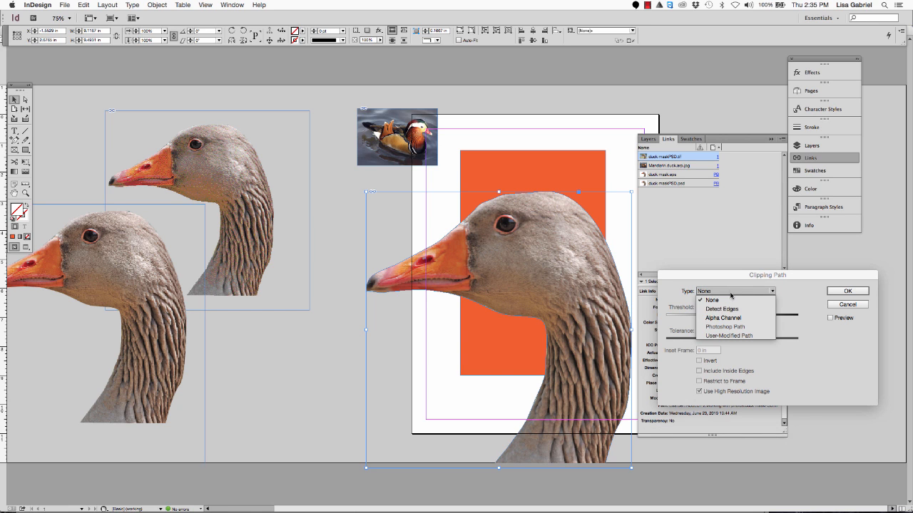
left_click(731, 318)
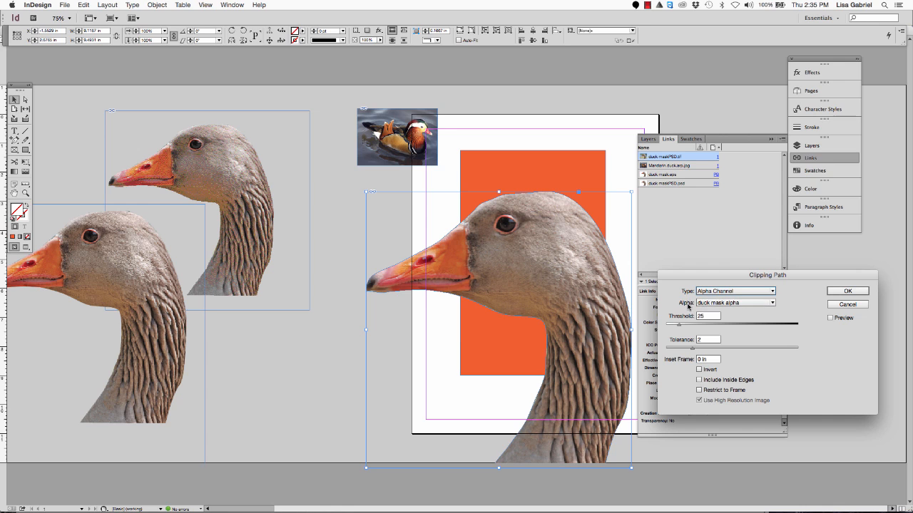
left_click(739, 306)
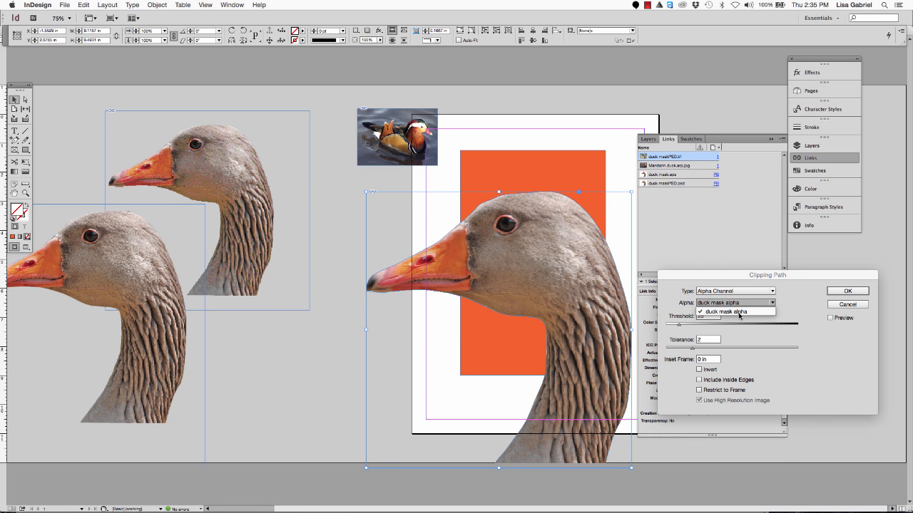
left_click(741, 314)
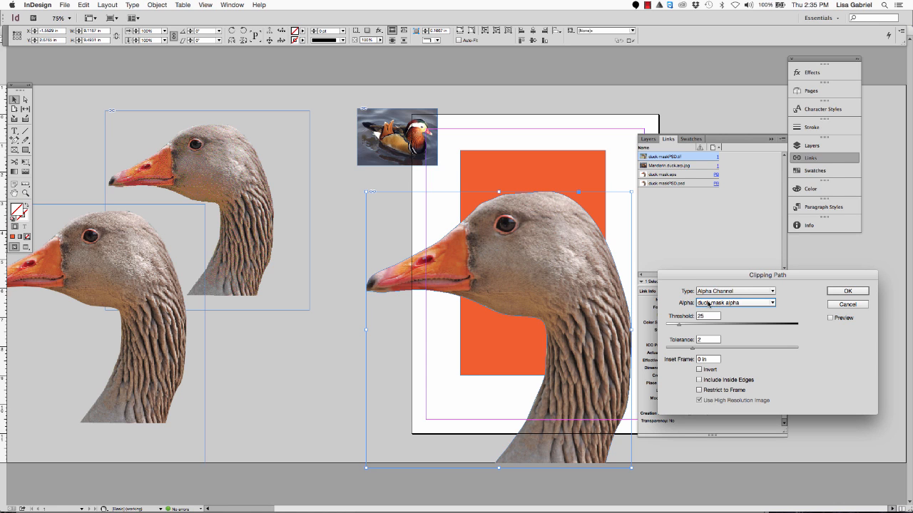
left_click(847, 291)
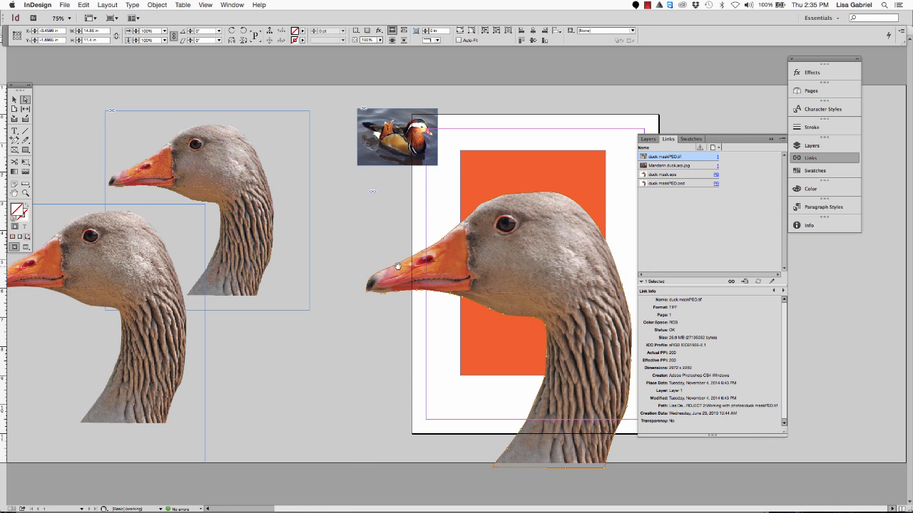